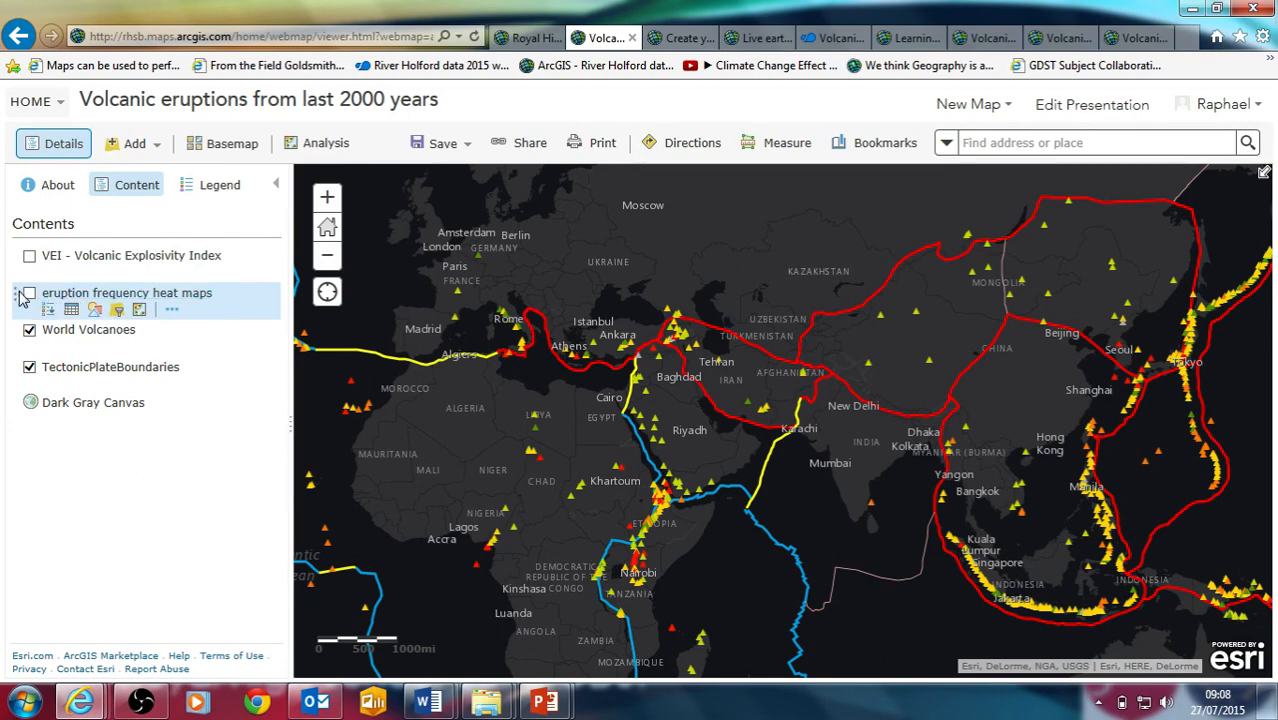
# - Show the eruption frequency heat maps and VEI - Volcanic Explosivity Index layers in turn, then hide both
pyautogui.click(30, 296)
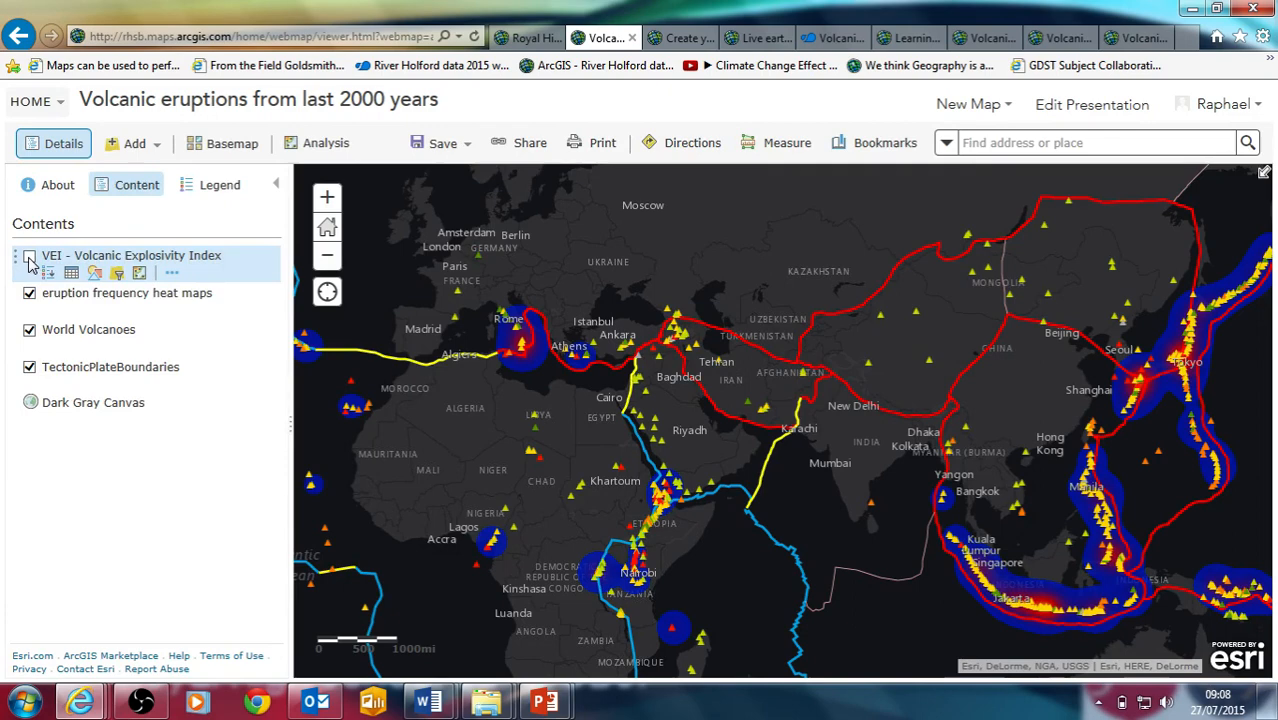
pyautogui.click(30, 259)
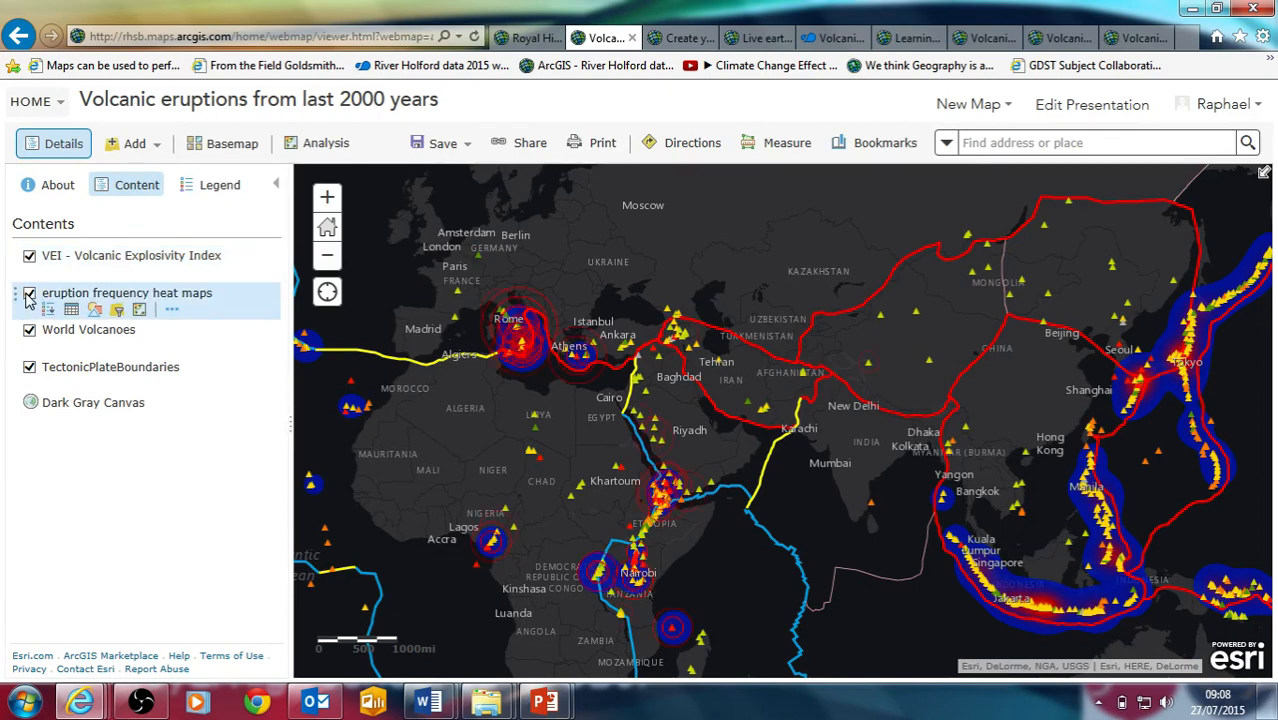
pyautogui.click(29, 298)
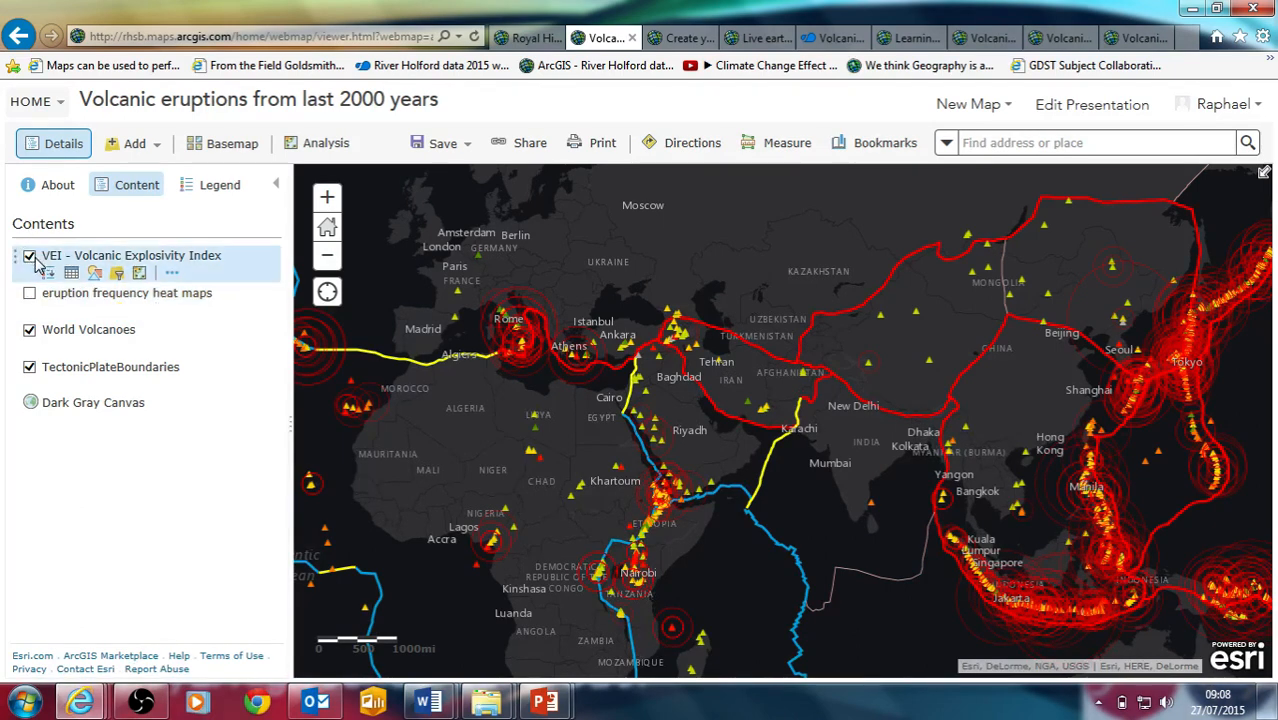
pyautogui.click(30, 256)
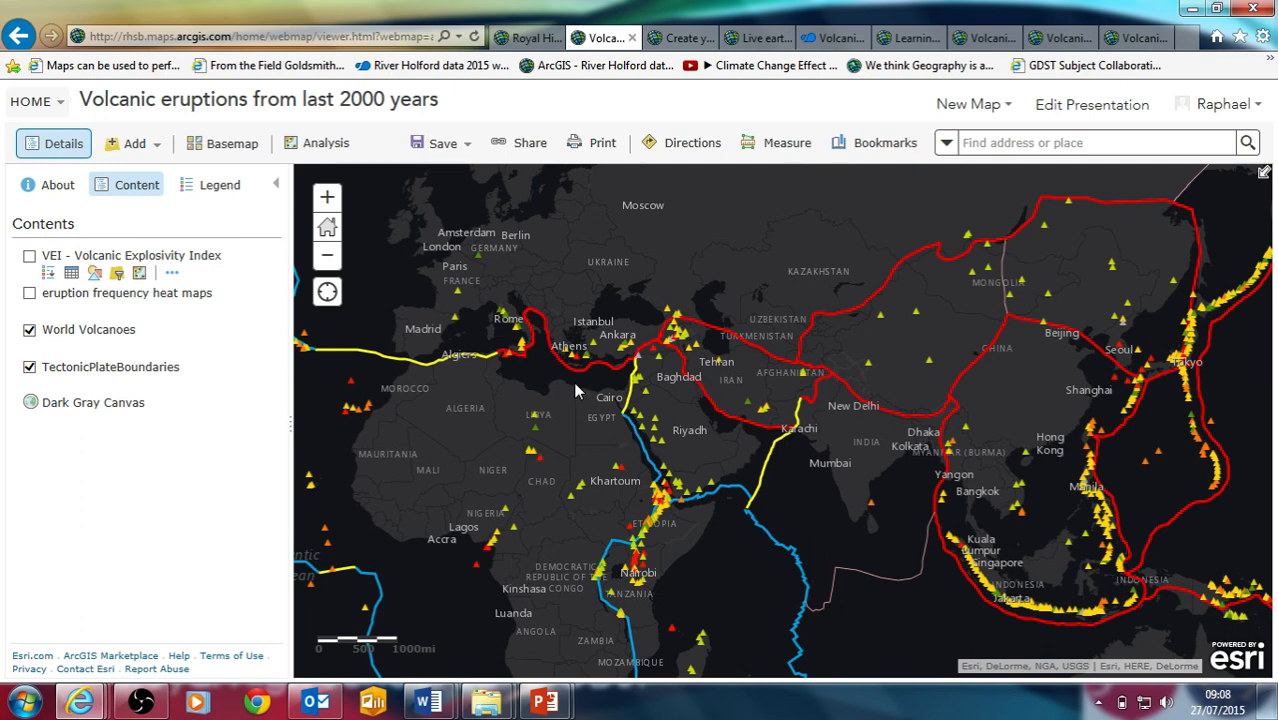
pyautogui.moveTo(614, 452); pyautogui.dragTo(516, 370)
pyautogui.moveTo(647, 387); pyautogui.dragTo(663, 363)
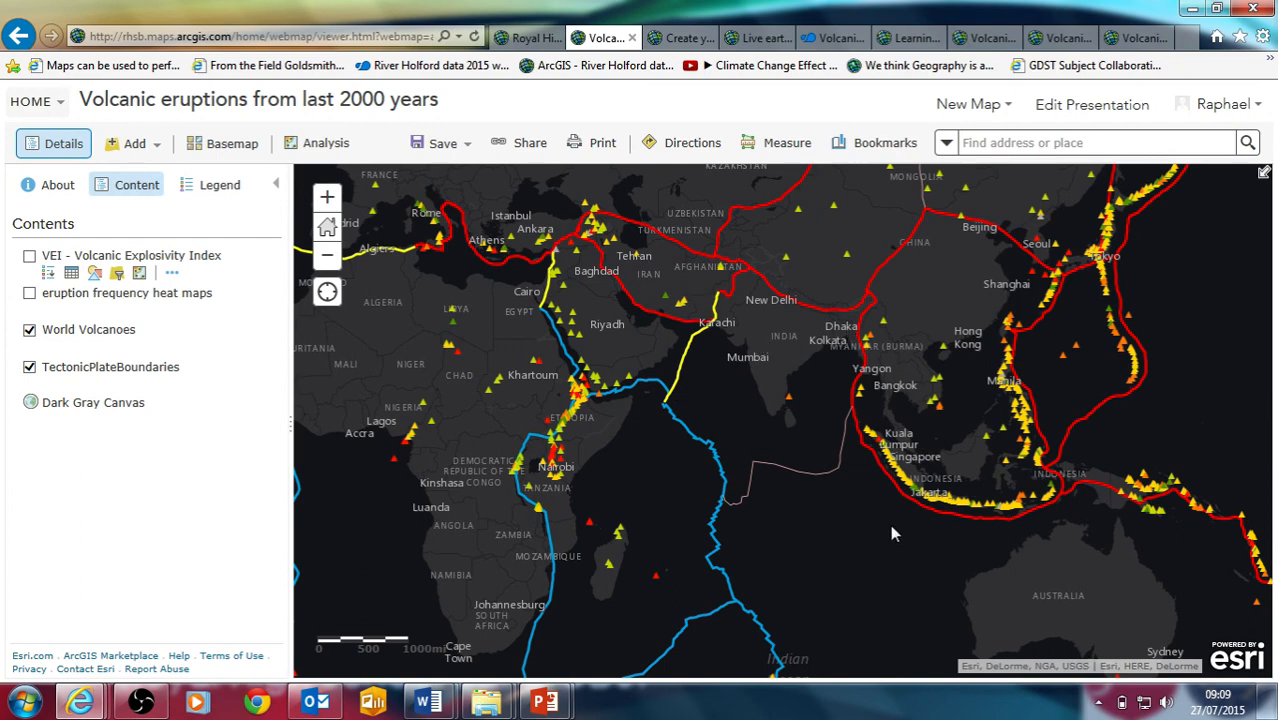
pyautogui.moveTo(893, 515); pyautogui.dragTo(913, 559)
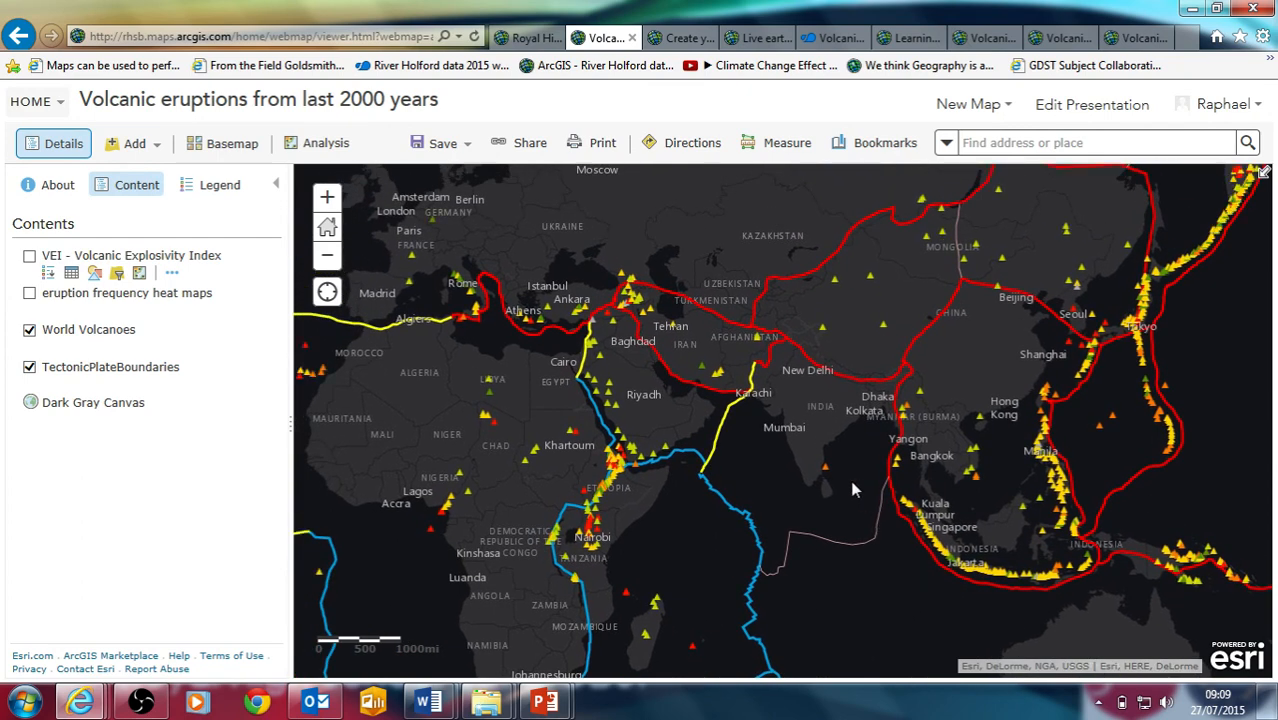
pyautogui.moveTo(871, 507); pyautogui.dragTo(733, 437)
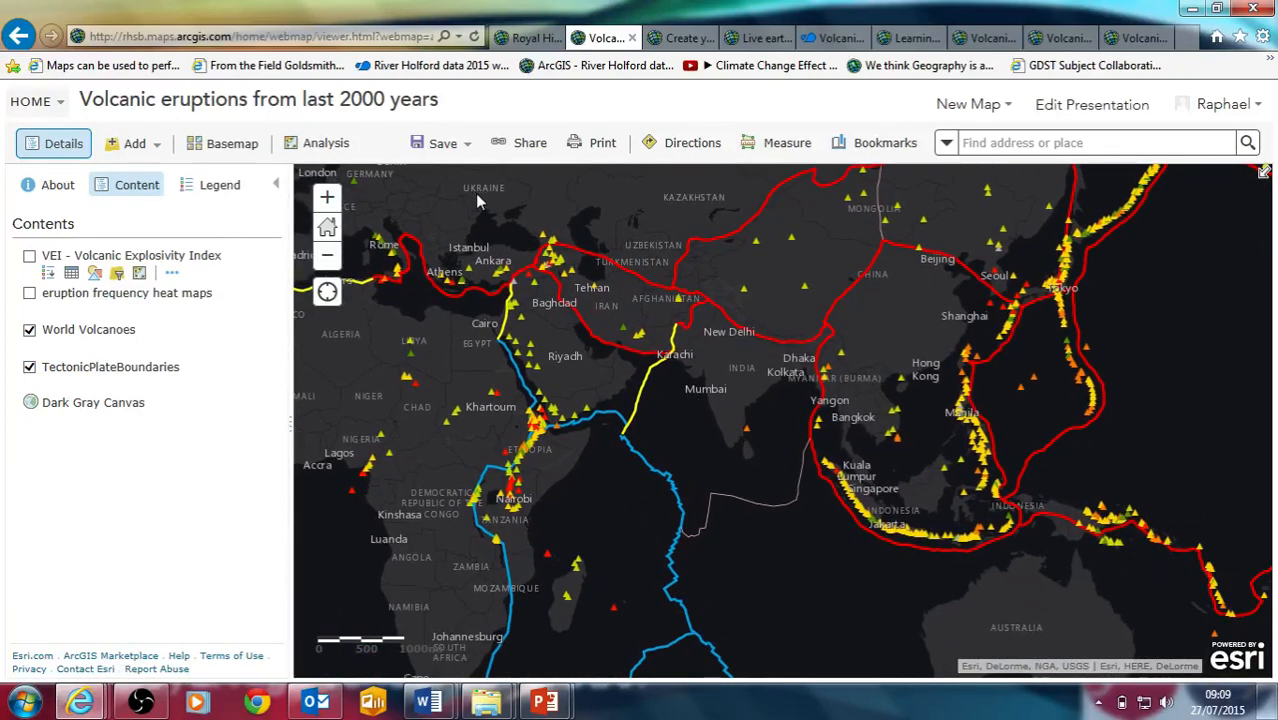
pyautogui.click(524, 150)
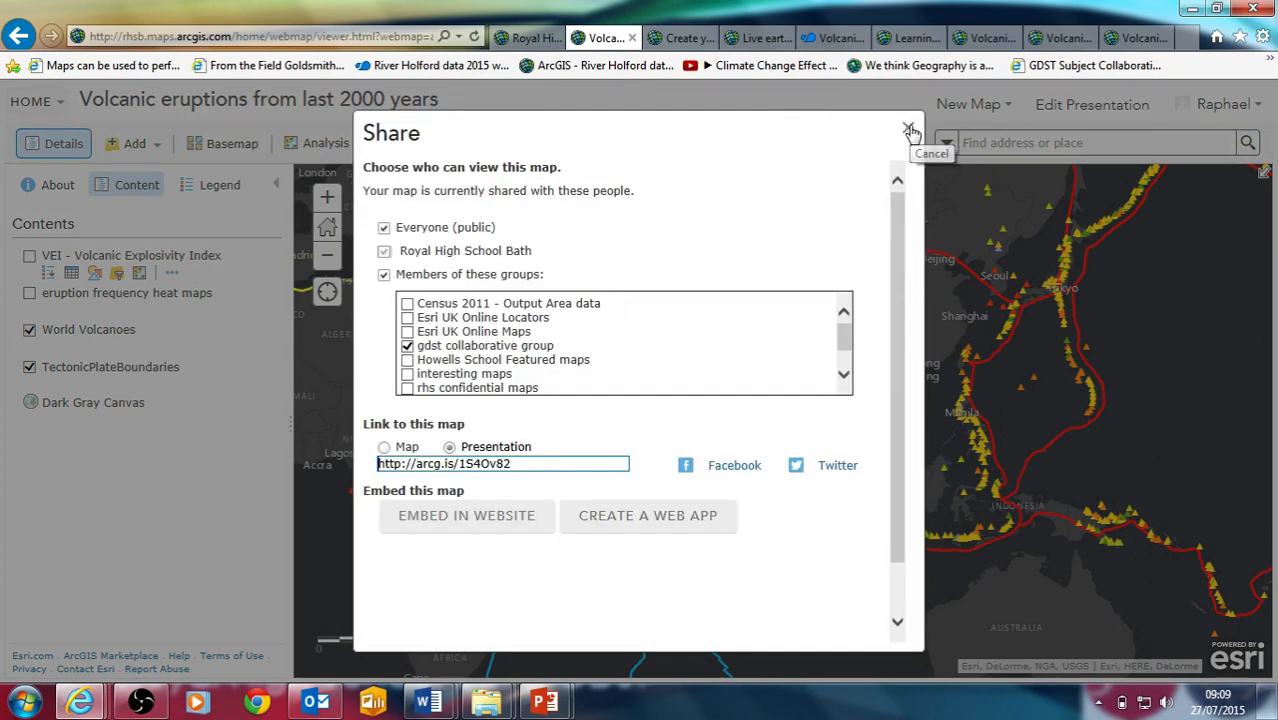
pyautogui.click(910, 131)
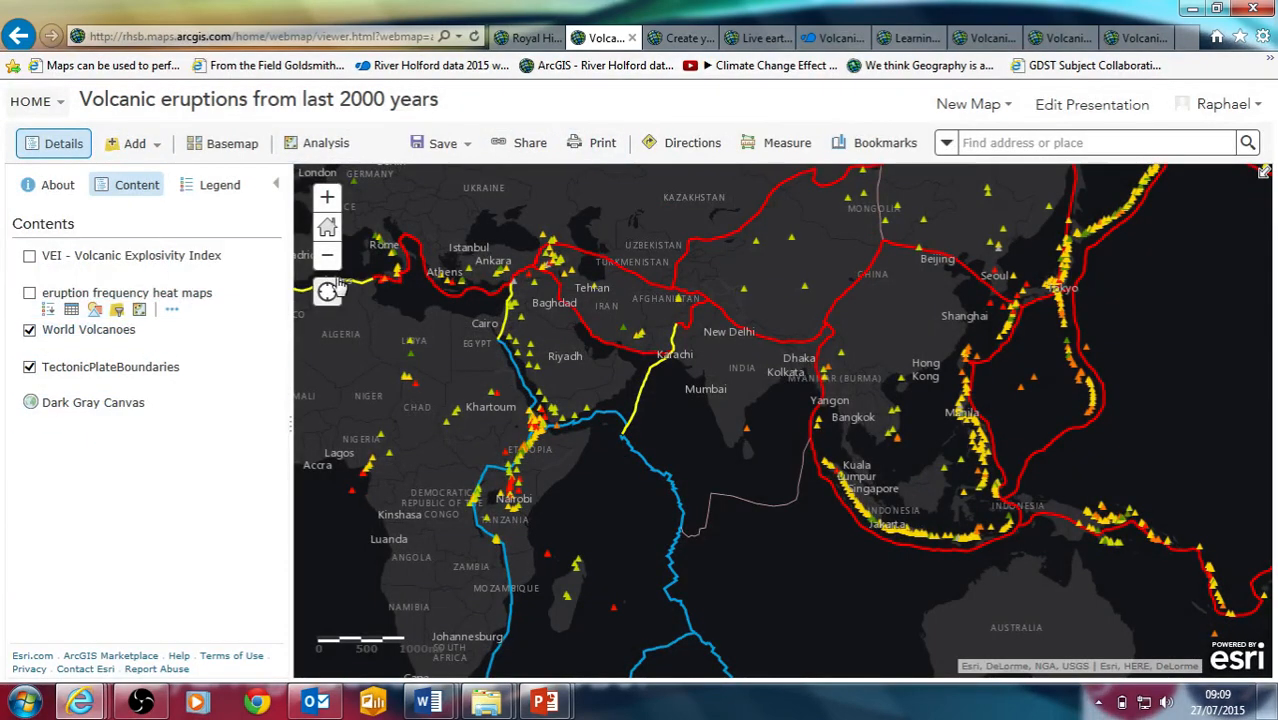
pyautogui.click(468, 150)
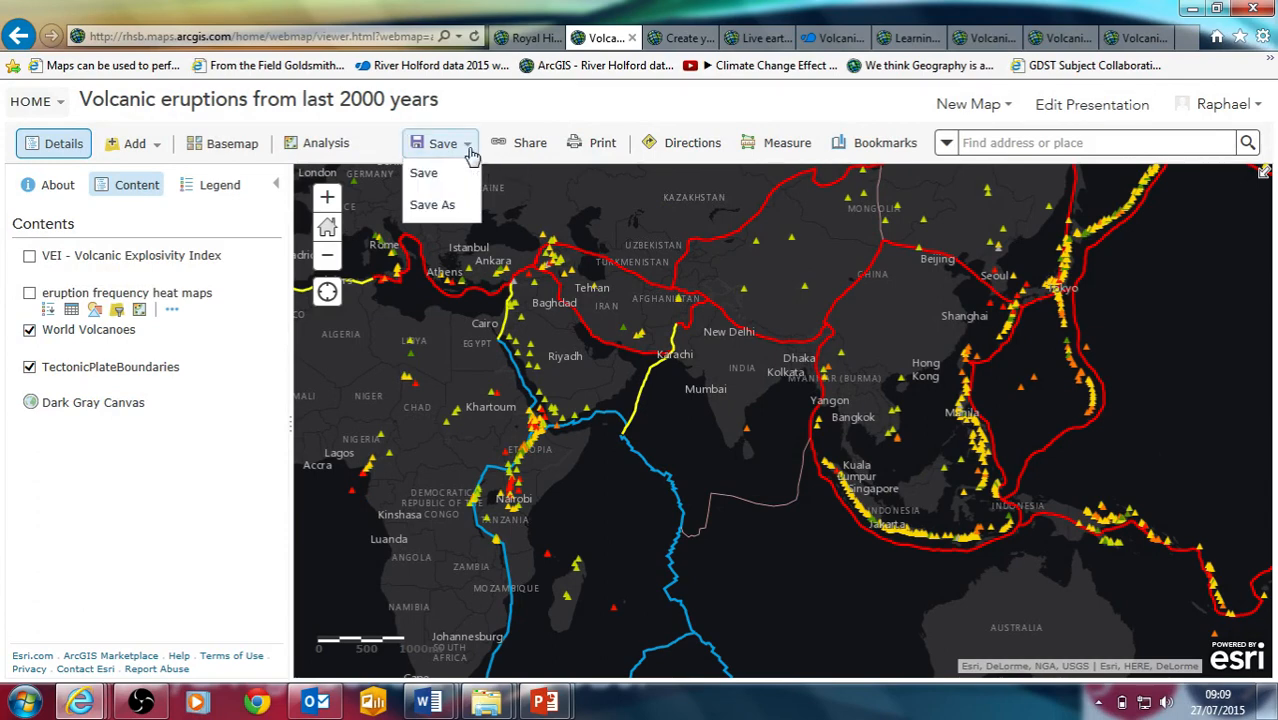
# - Start creating a web app from the volcanic eruptions map's sharing options, using the Elevation Profile template
pyautogui.click(525, 146)
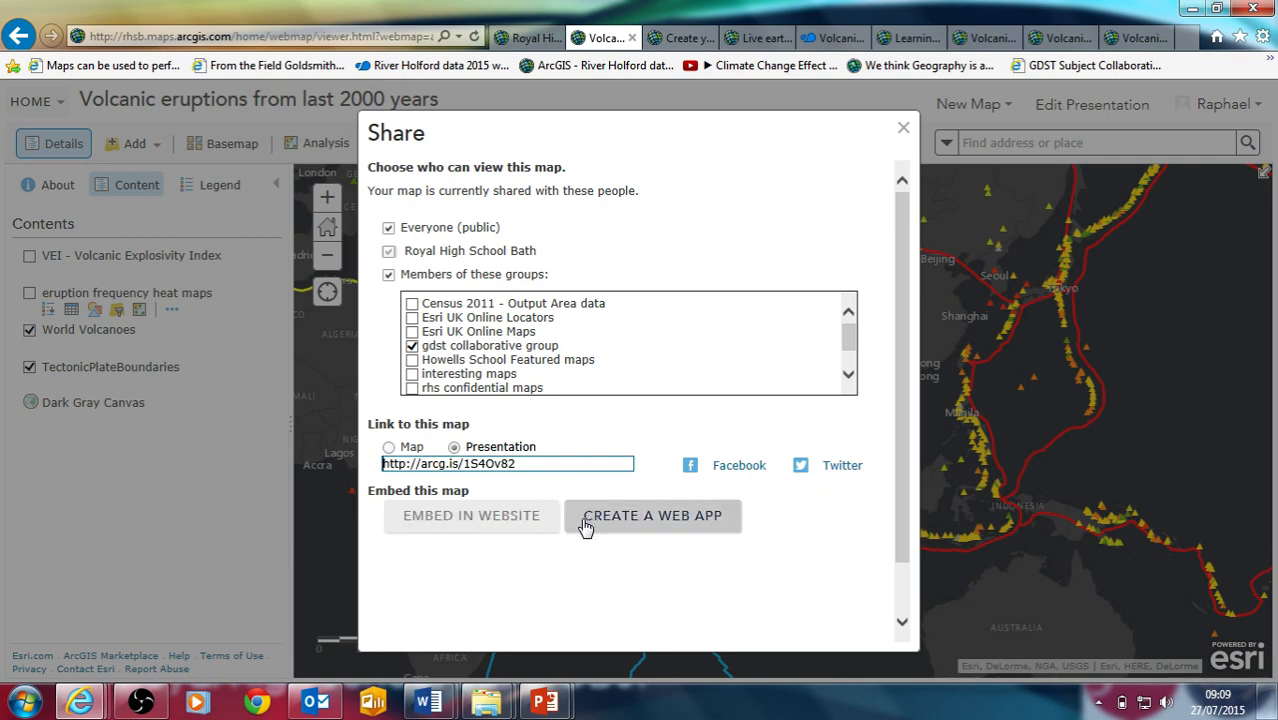
pyautogui.click(652, 520)
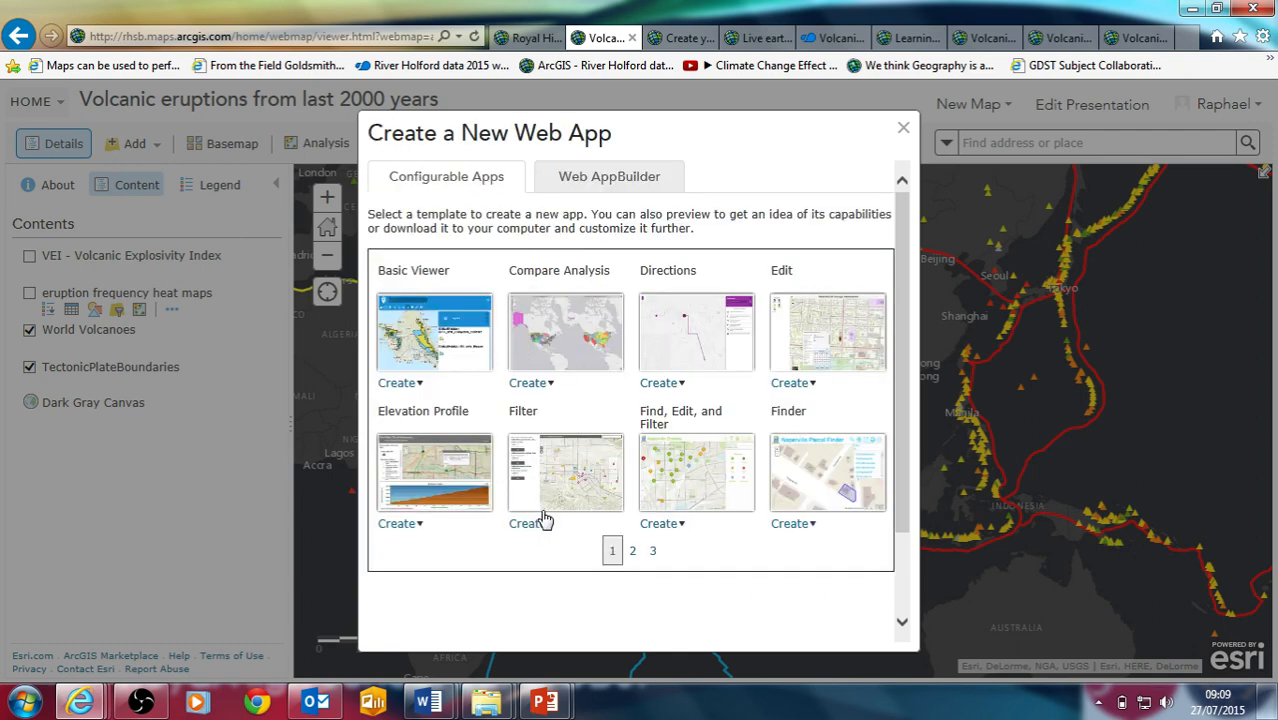
pyautogui.click(634, 553)
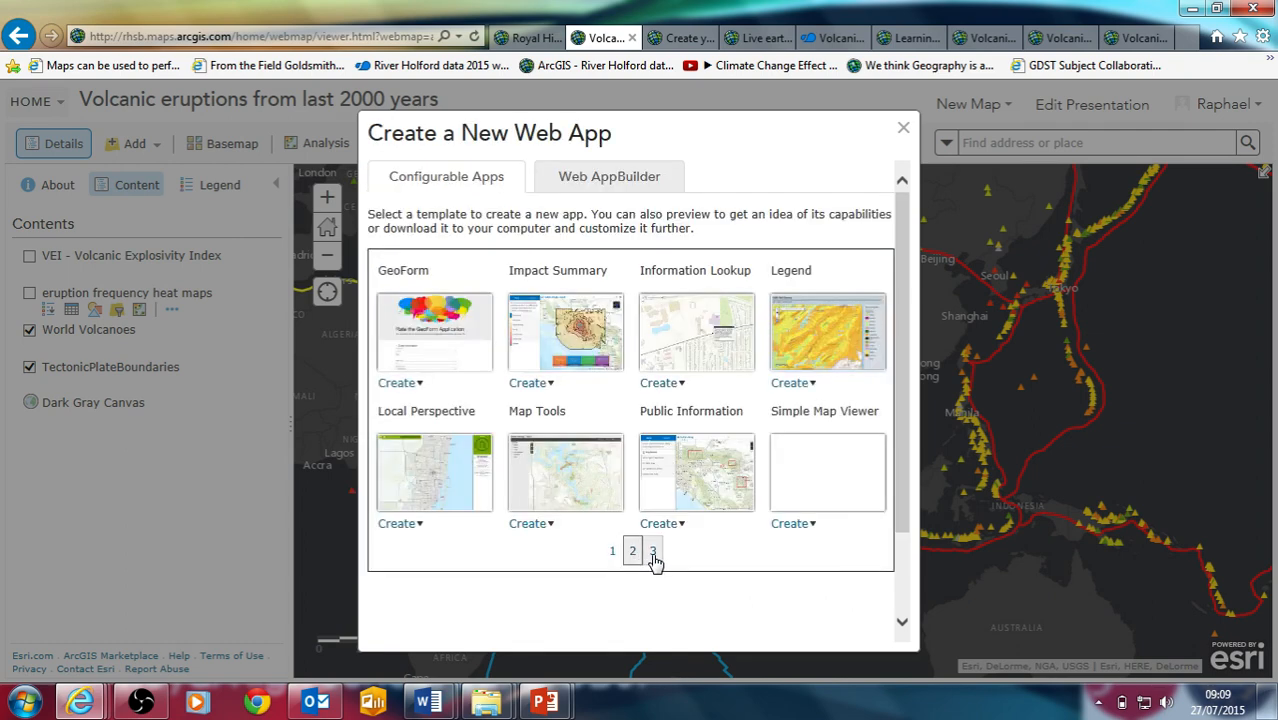
pyautogui.click(653, 552)
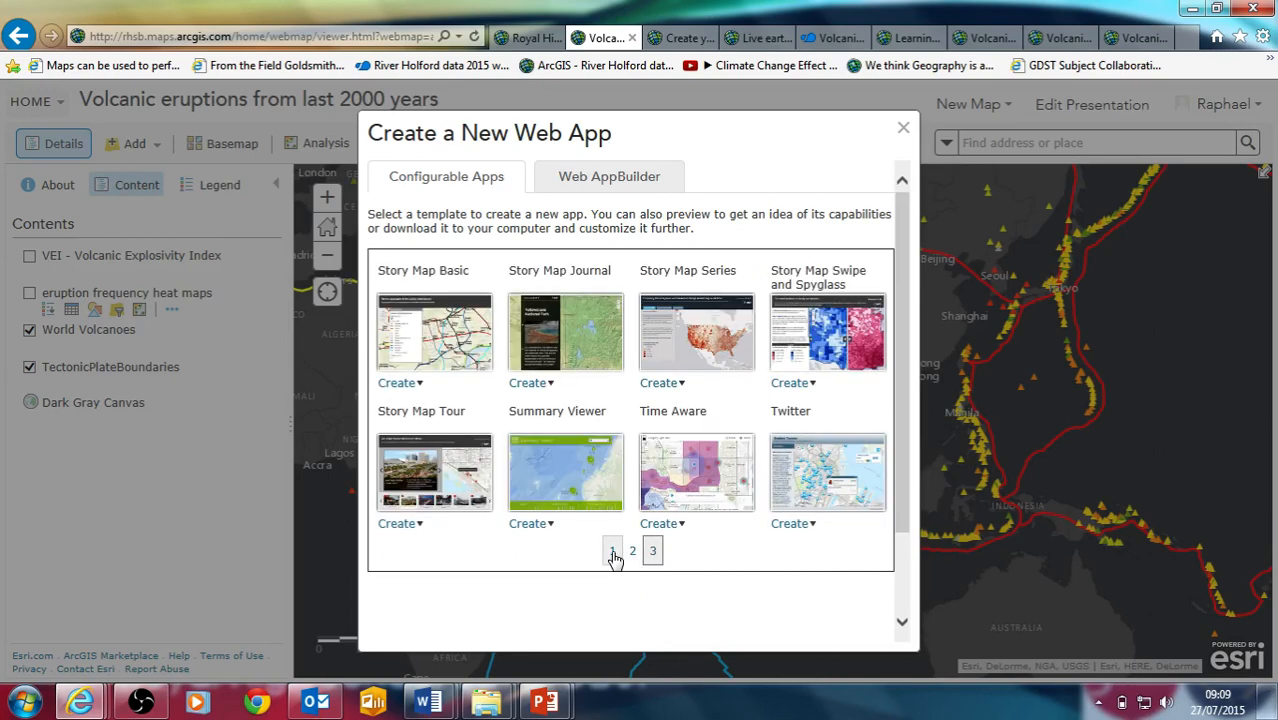
pyautogui.click(612, 552)
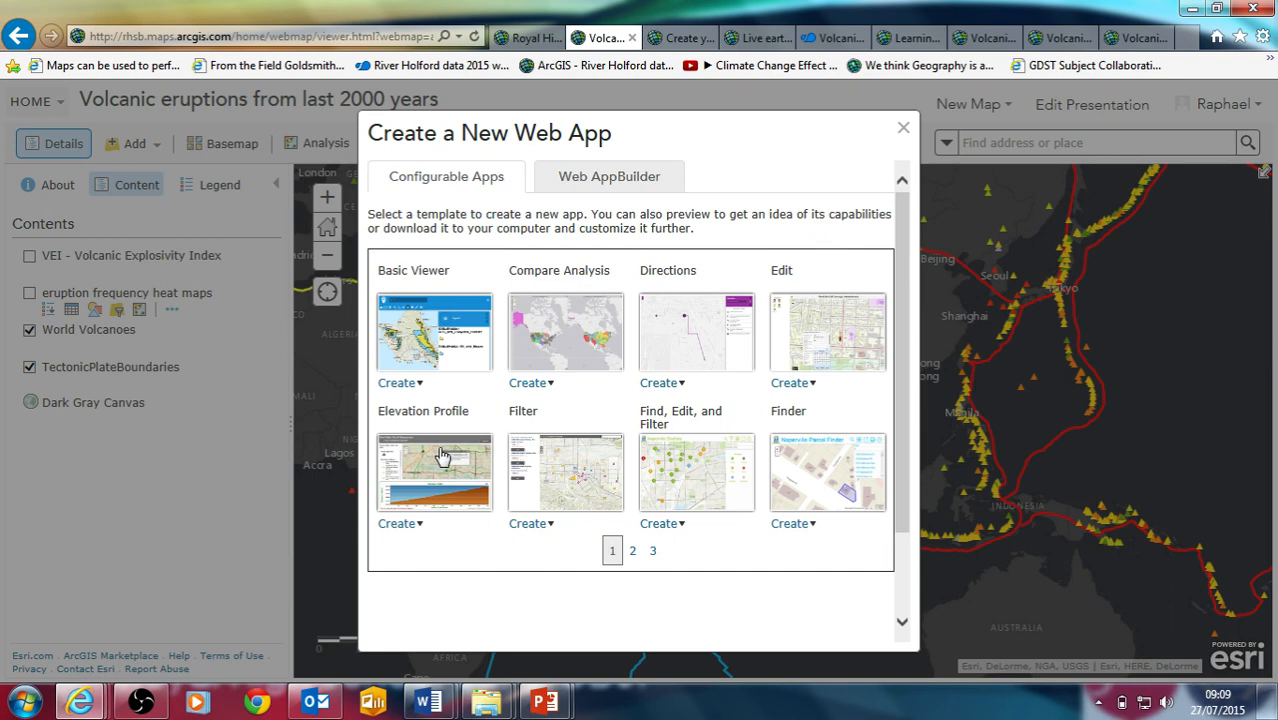
pyautogui.click(420, 533)
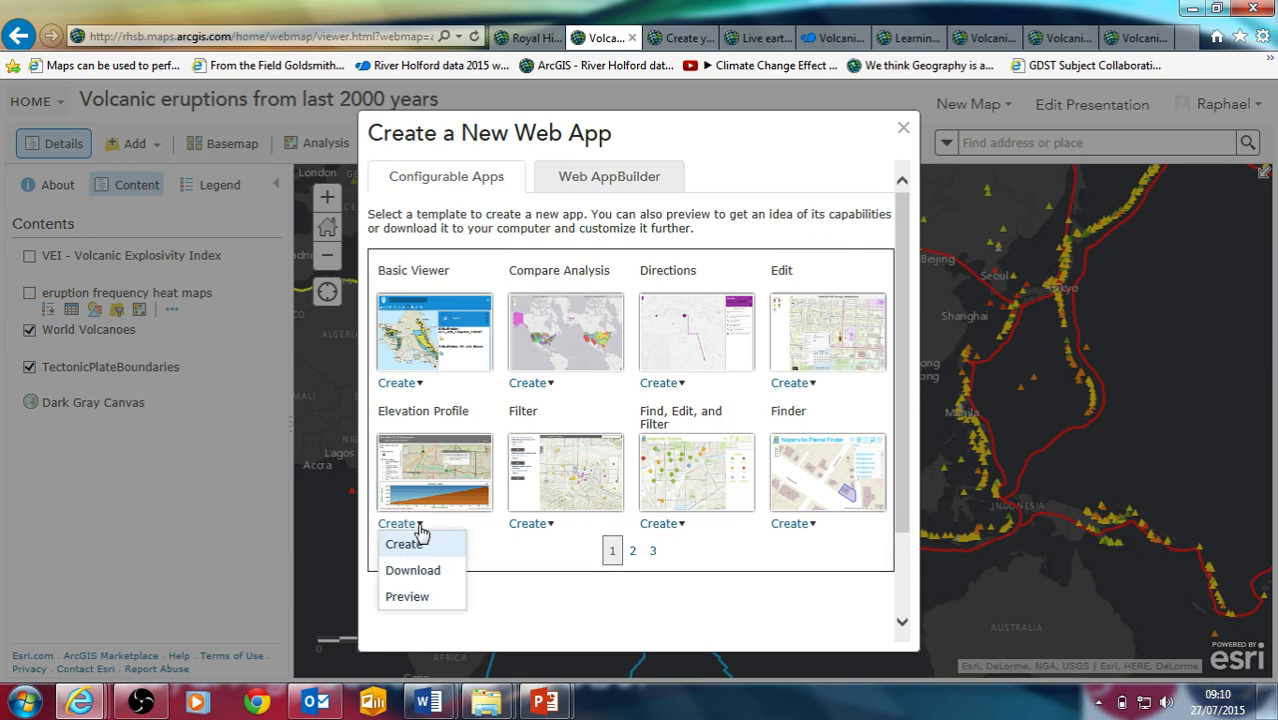
pyautogui.click(408, 549)
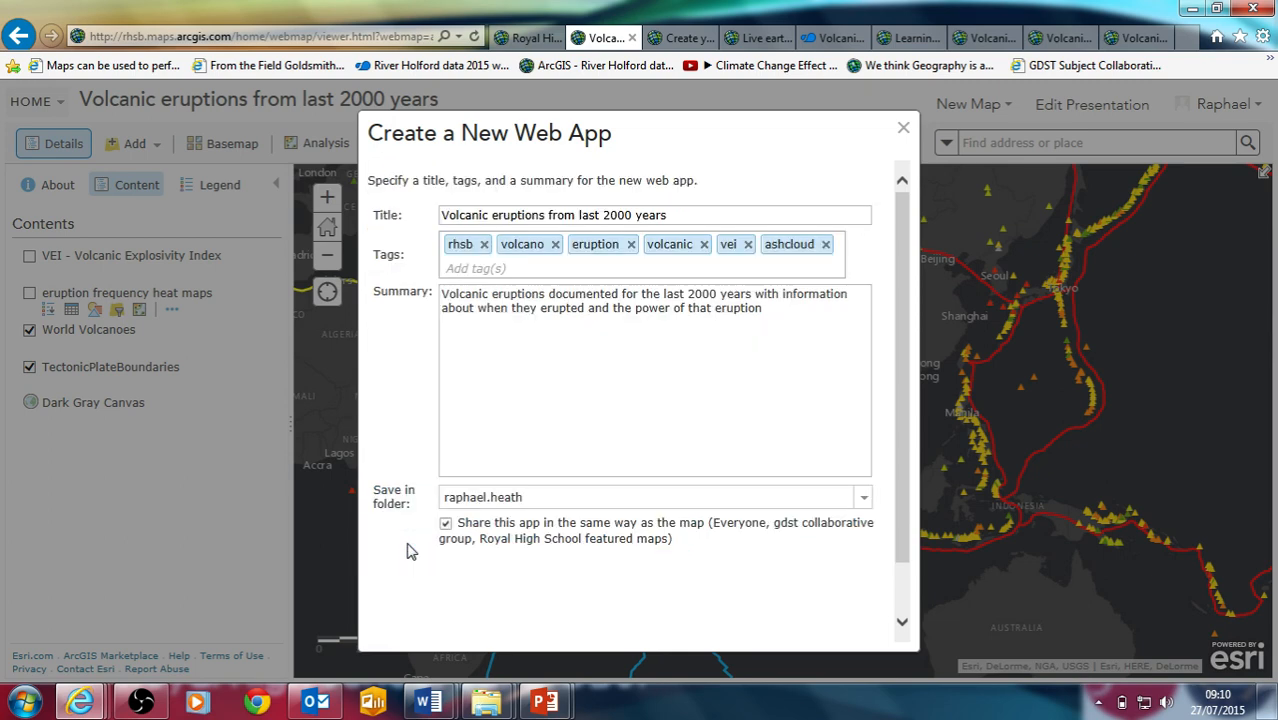
# - Title the web app "test elevation profile" and remove the ashcloud, vei, volcanic, eruption and volcano tags
pyautogui.click(632, 221)
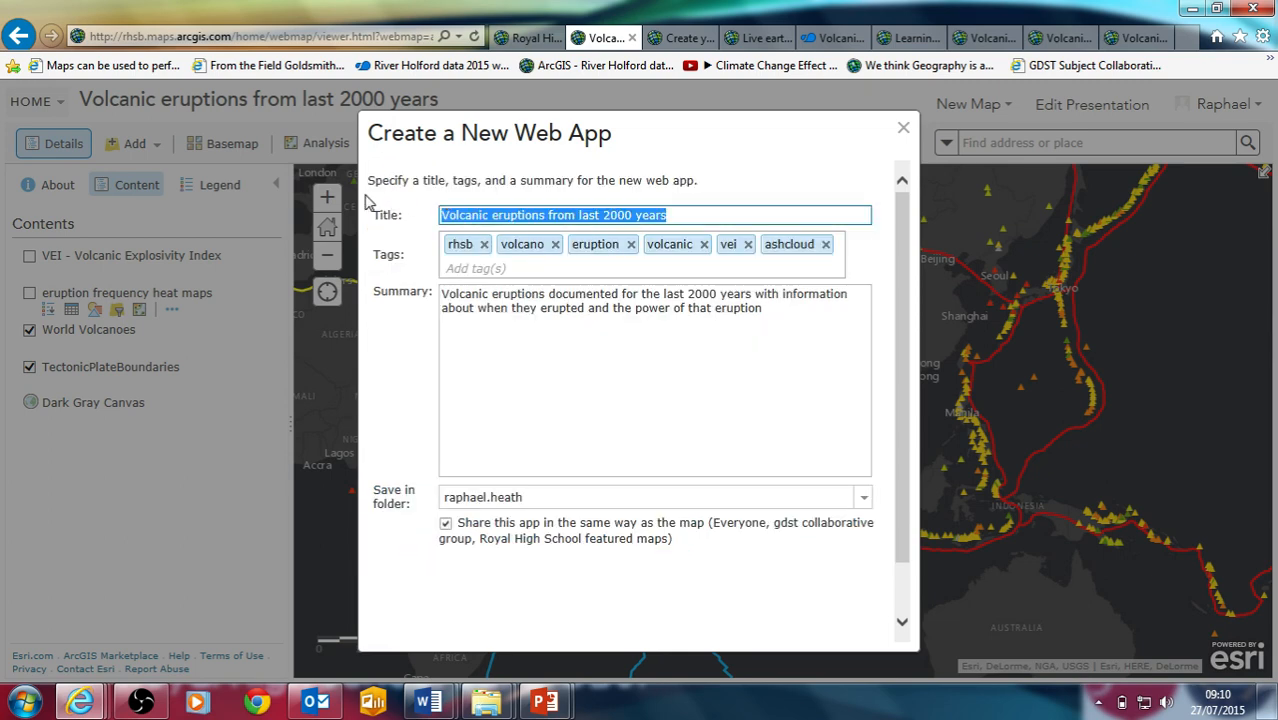
pyautogui.write('test elevation profile')
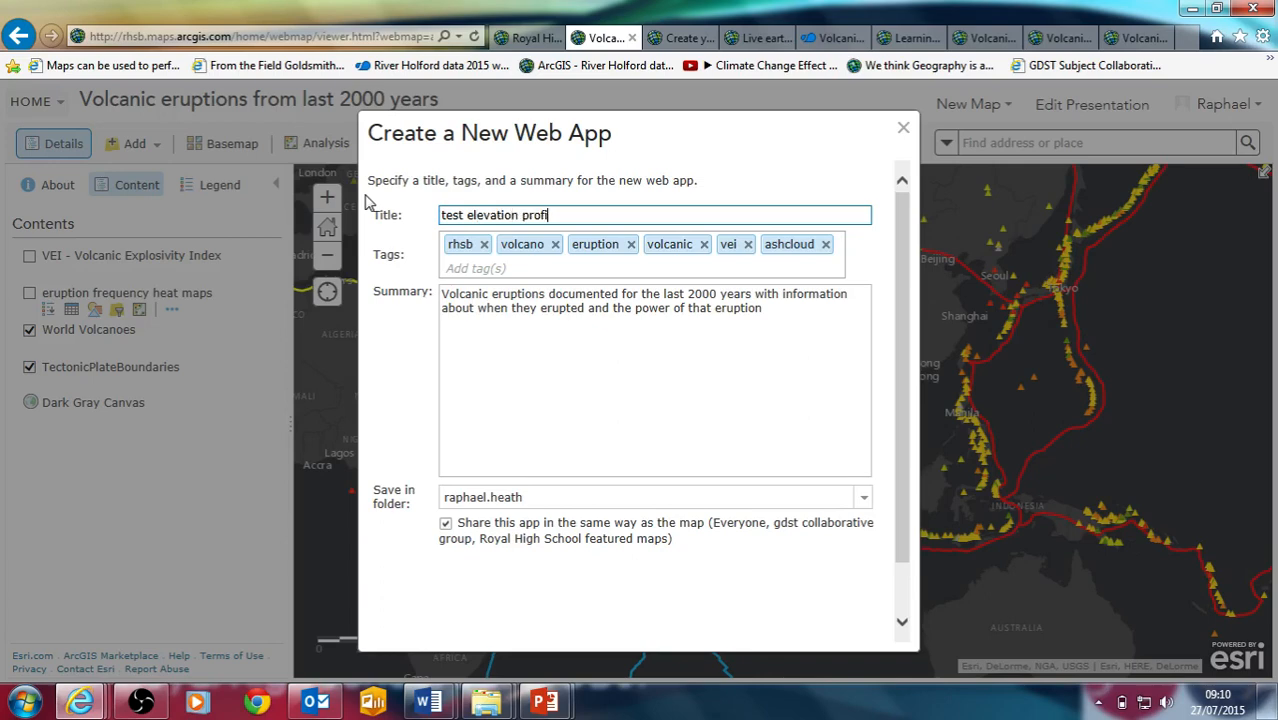
pyautogui.click(825, 245)
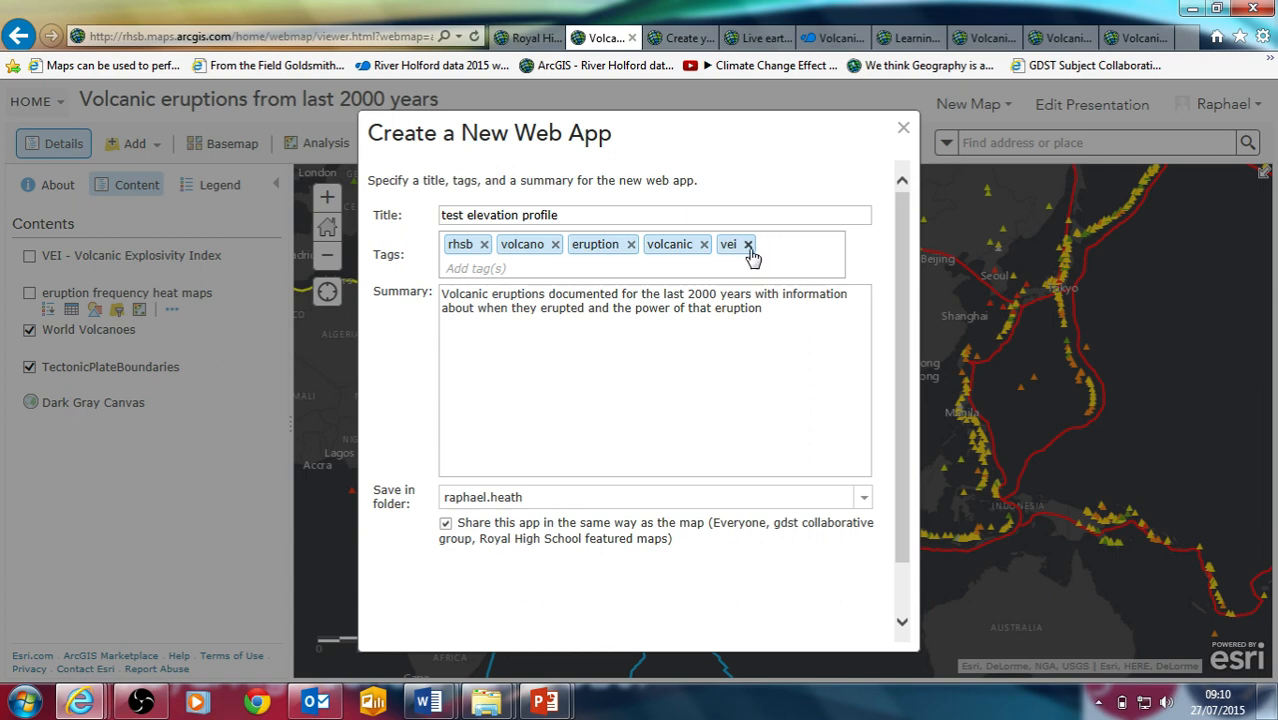
pyautogui.click(748, 245)
pyautogui.click(704, 244)
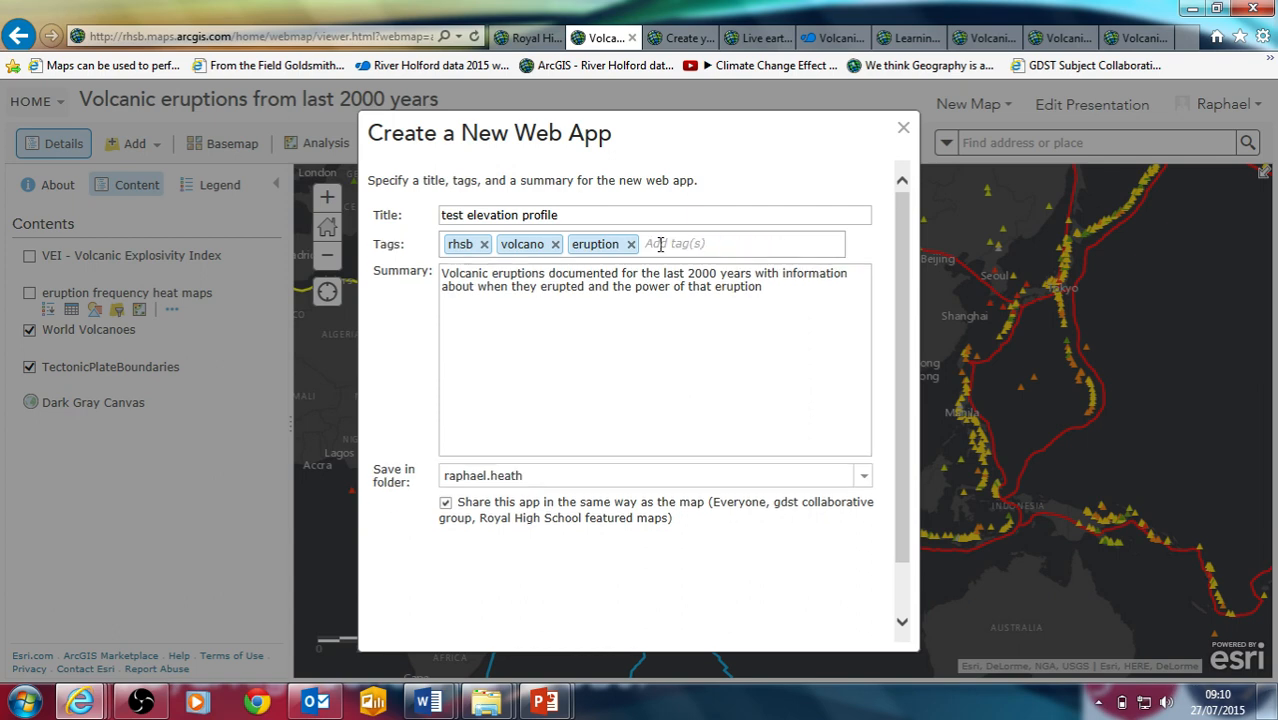
pyautogui.click(630, 244)
pyautogui.click(555, 244)
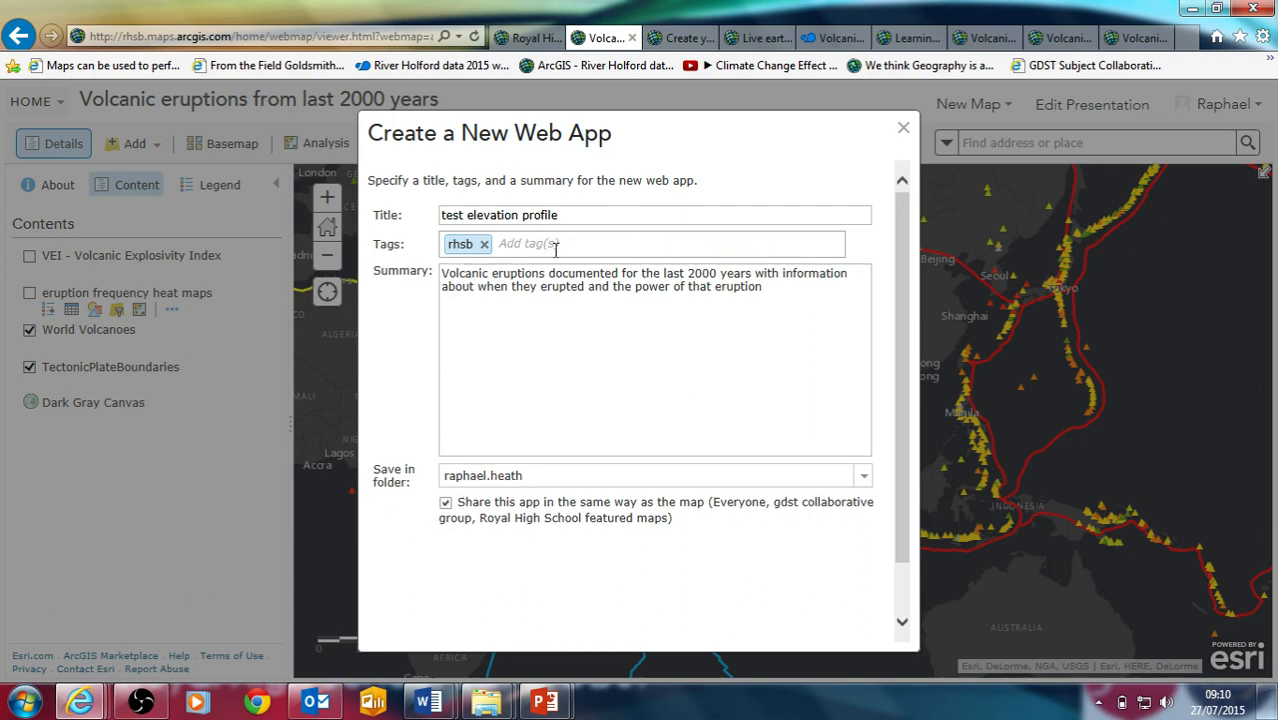
# - Add the tags "test" and "elevation" to the new web app
pyautogui.write('test')
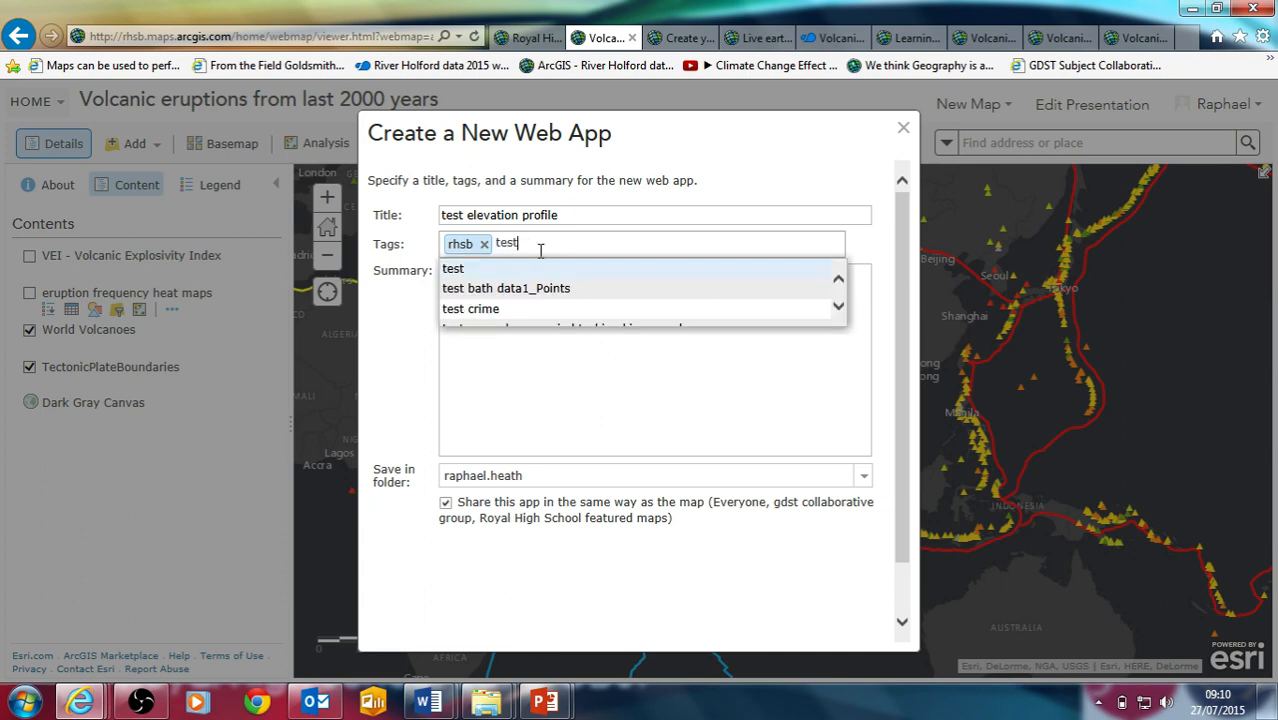
pyautogui.click(465, 385)
pyautogui.click(559, 244)
pyautogui.write('ele')
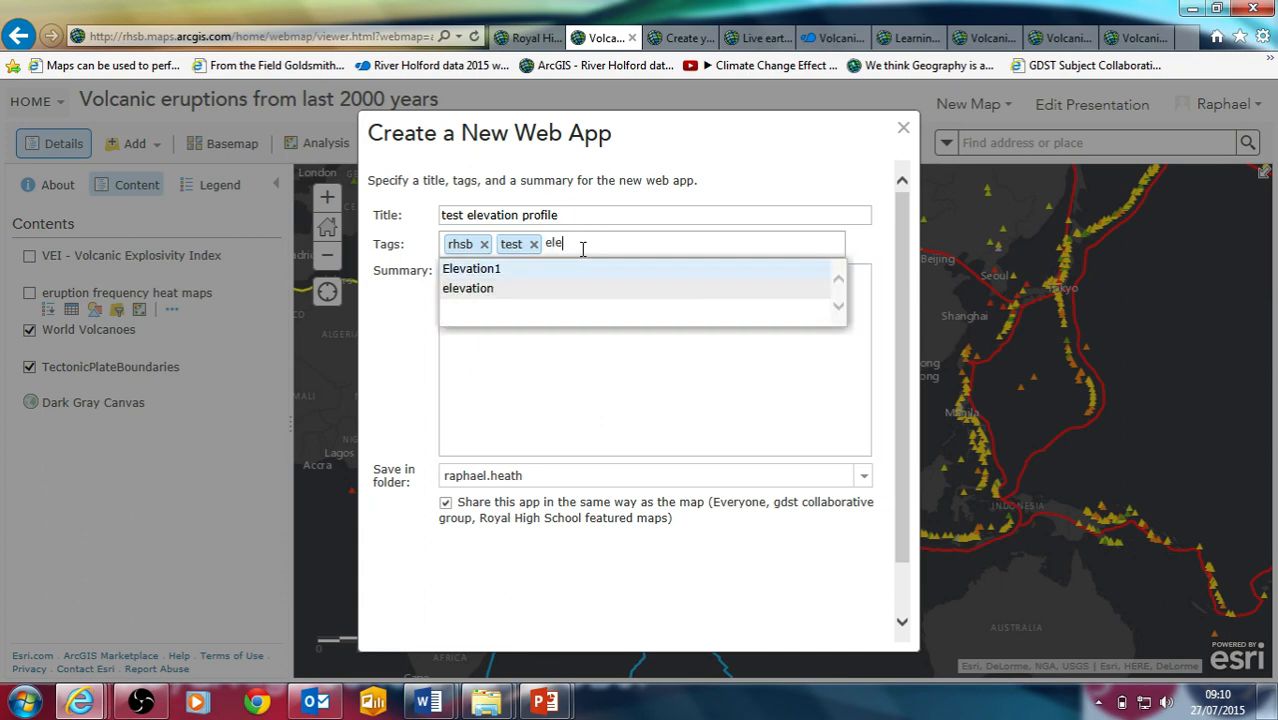
pyautogui.write('vation')
# - Replace the web app's summary with "test of elevation app"
pyautogui.click(490, 331)
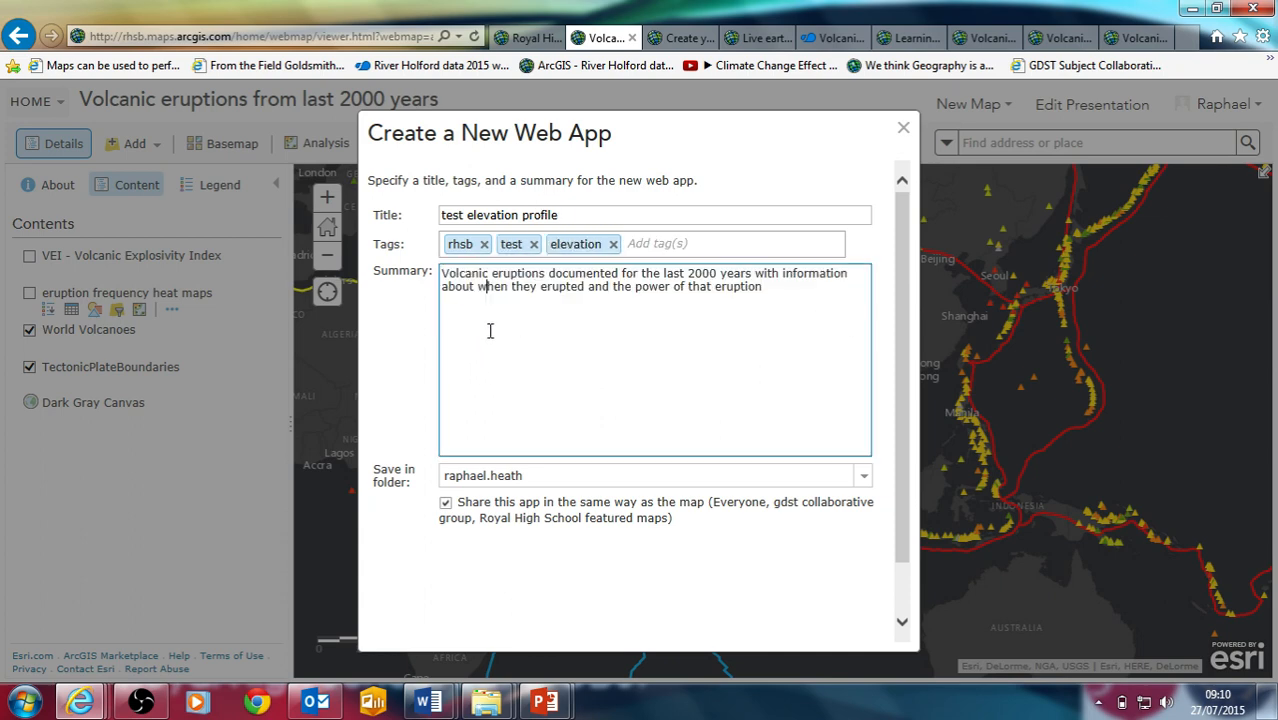
pyautogui.moveTo(764, 287); pyautogui.dragTo(362, 285)
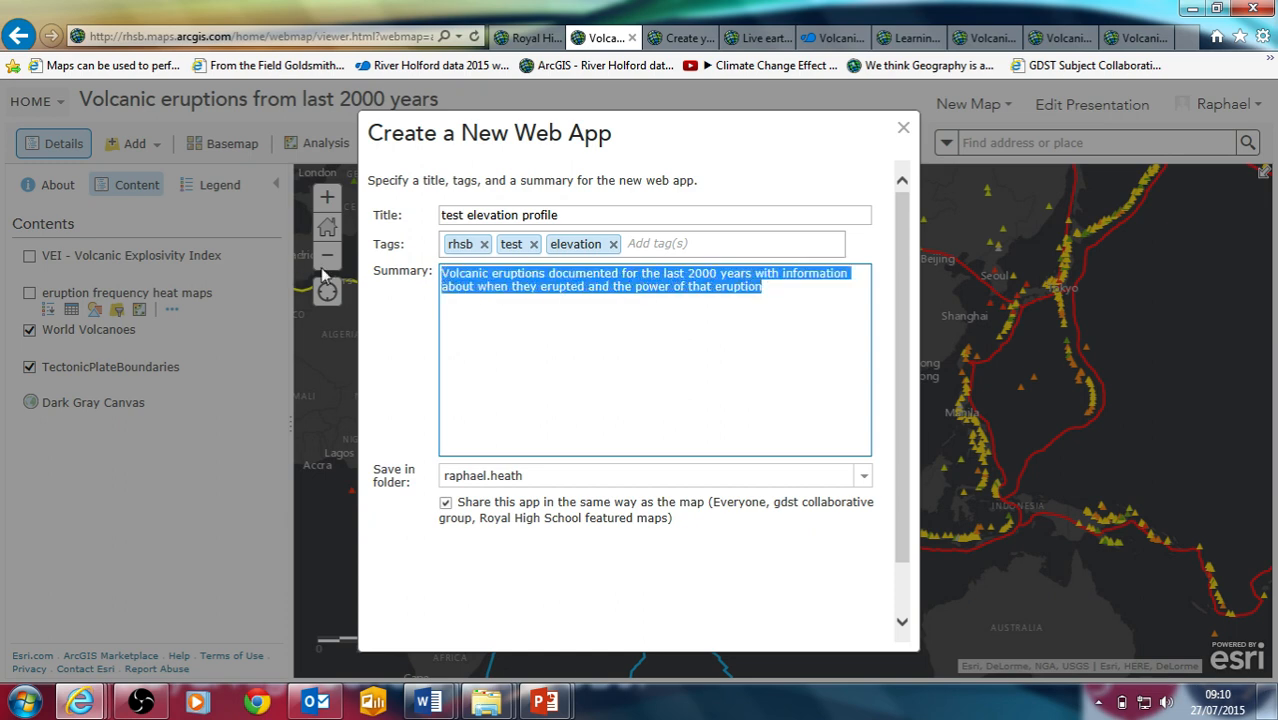
pyautogui.write('test of ele')
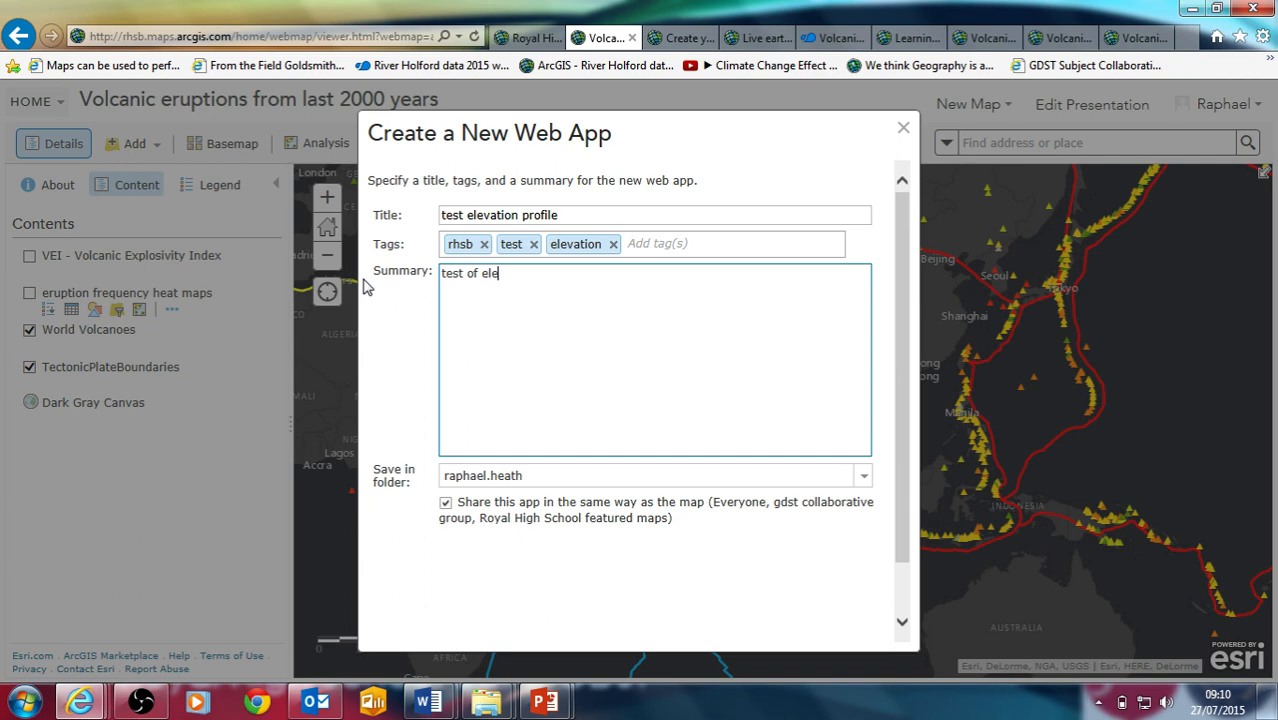
pyautogui.write('vation app')
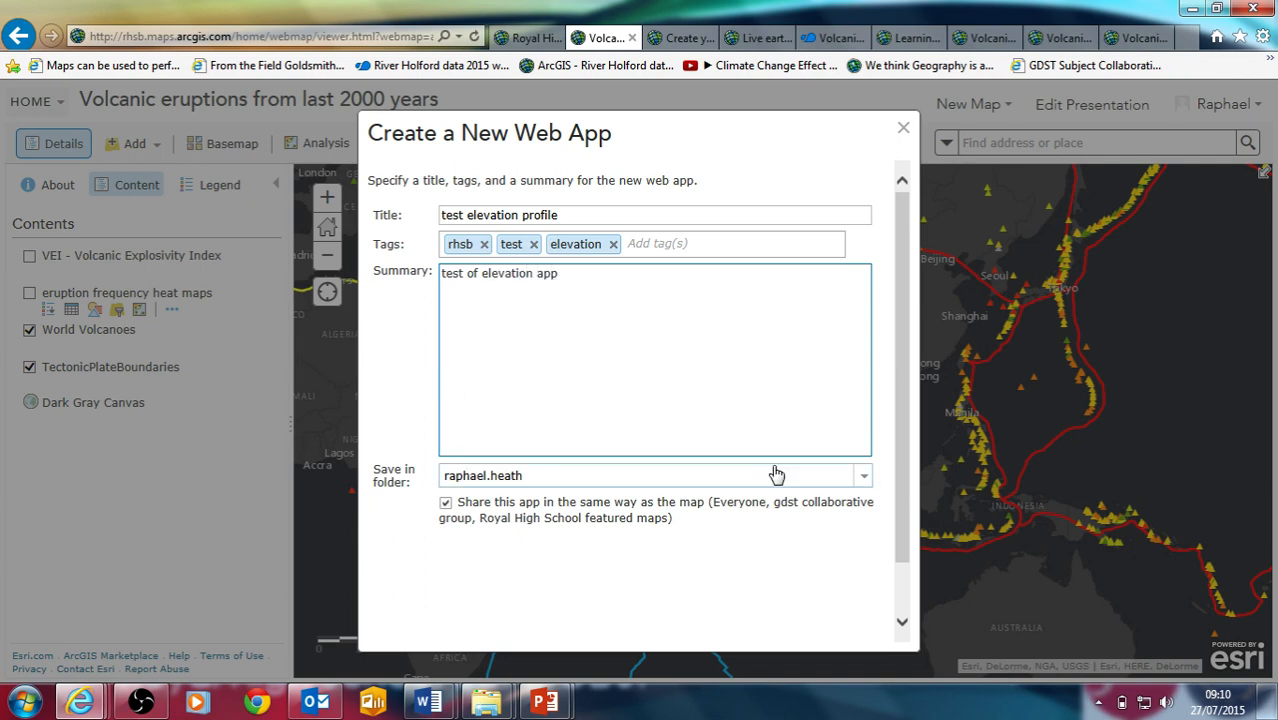
# - Choose the "test" folder as the save location and create the web app
pyautogui.click(862, 478)
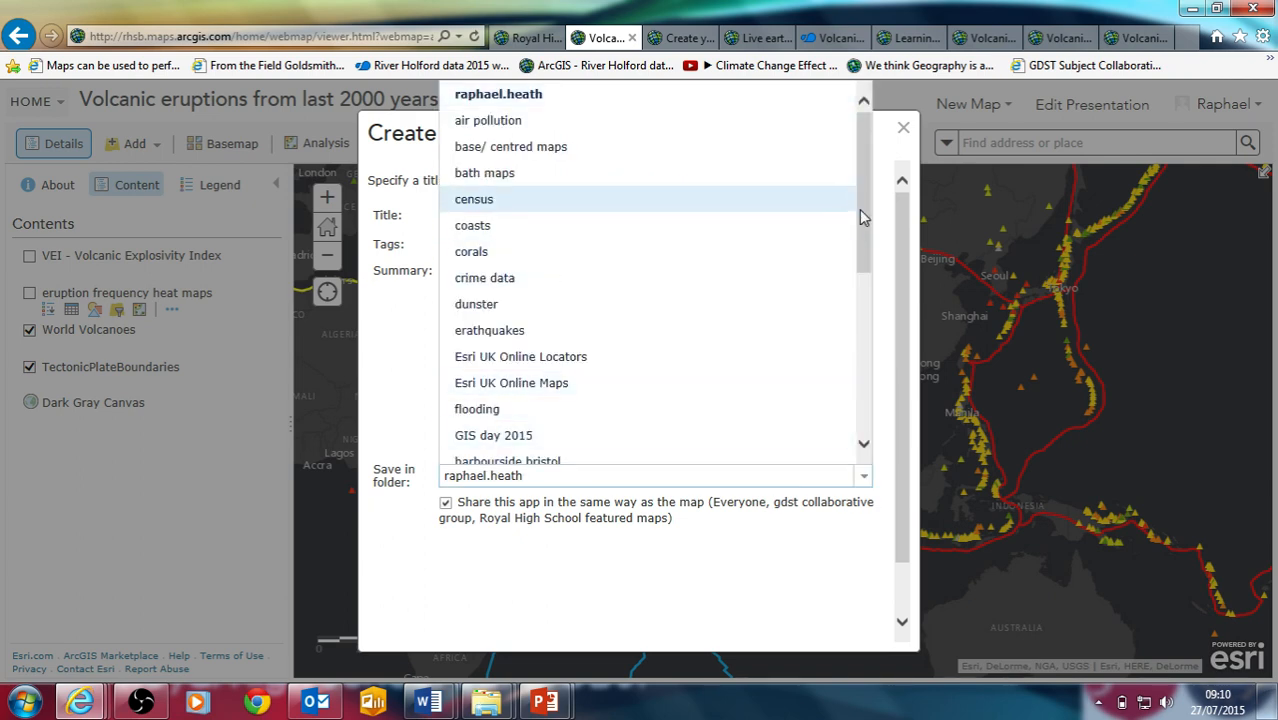
pyautogui.scroll(-6, 850, 300)
pyautogui.click(553, 376)
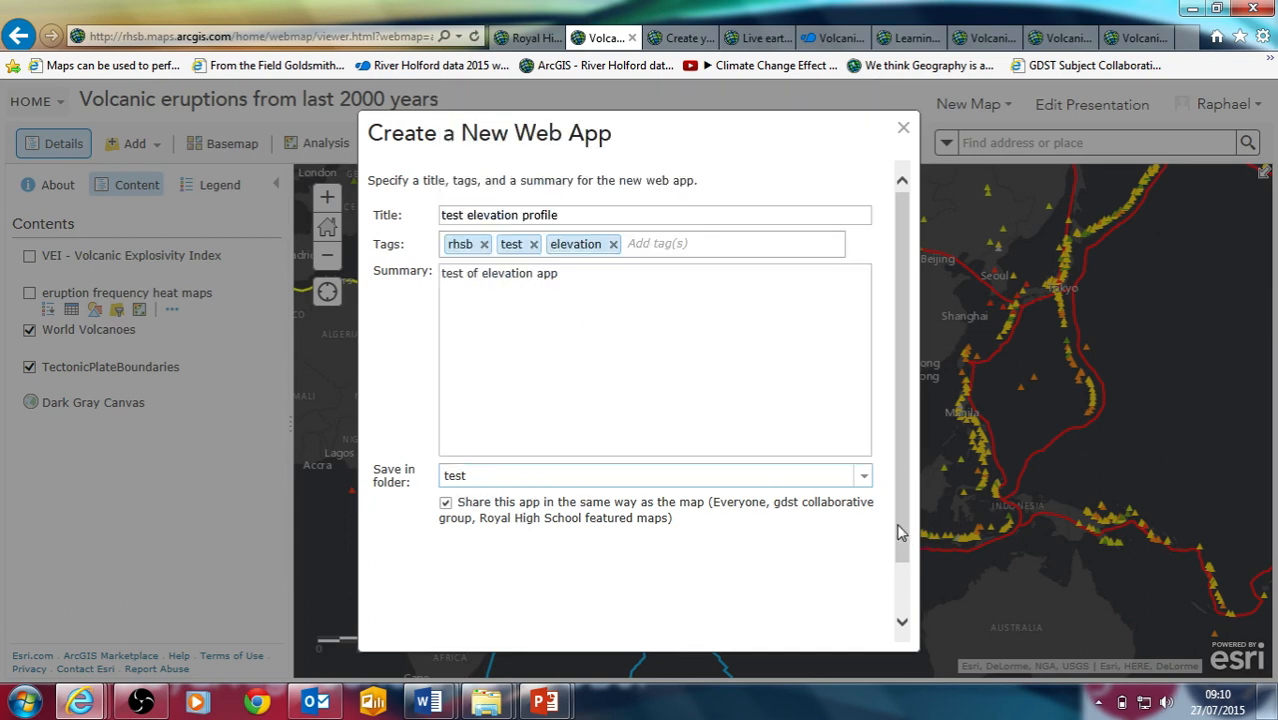
pyautogui.moveTo(902, 531); pyautogui.dragTo(890, 602)
pyautogui.click(768, 620)
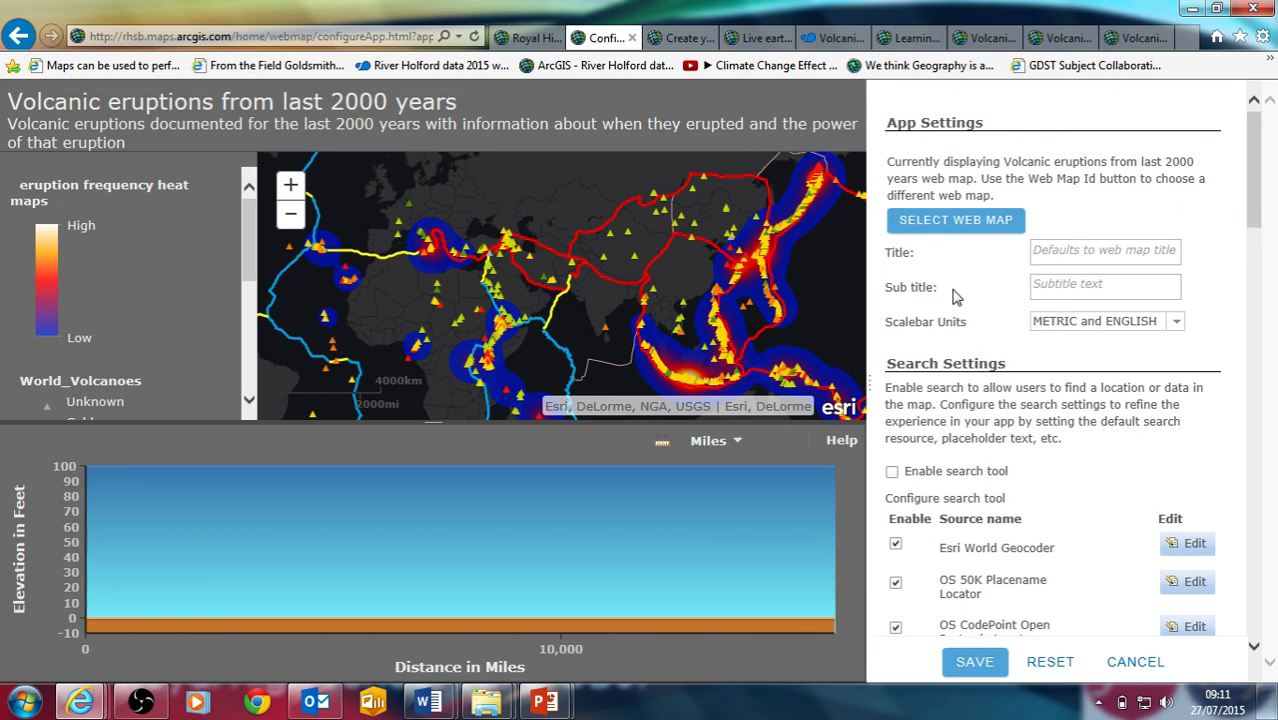
# - Measure an elevation profile along a short line across the plate boundary in the Atlantic, west of North Africa
pyautogui.click(660, 447)
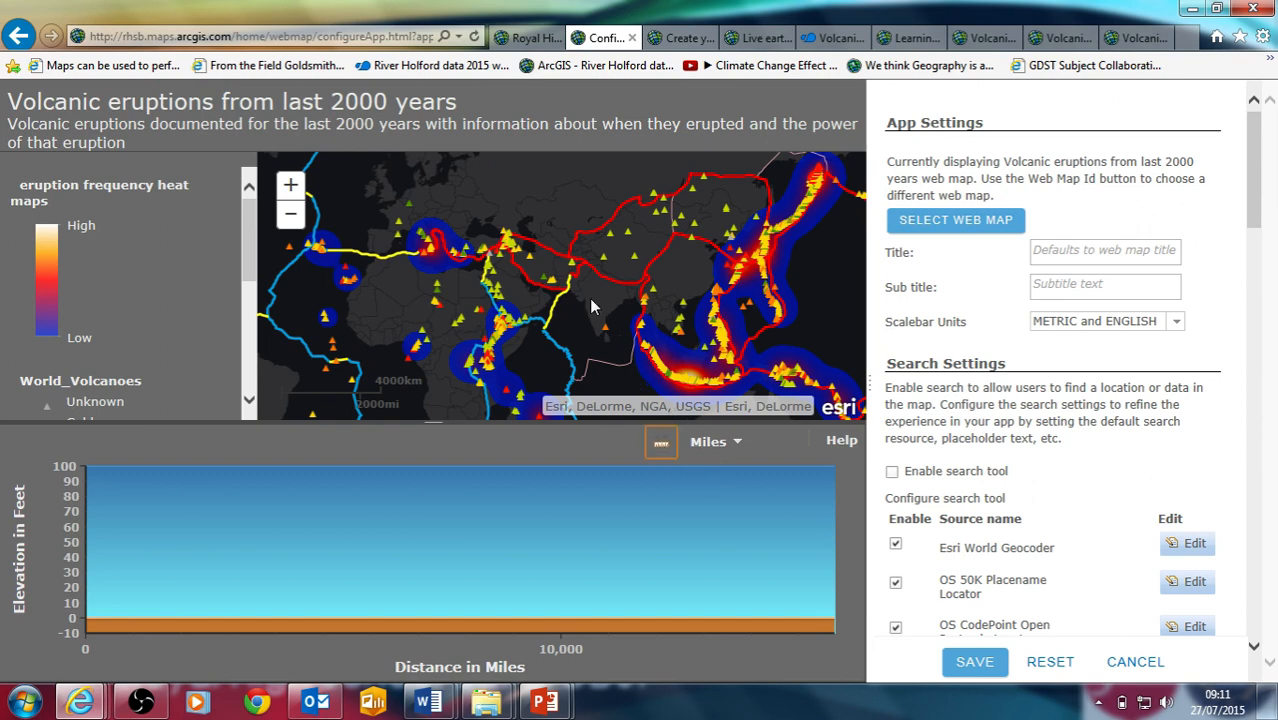
pyautogui.click(271, 251)
pyautogui.click(301, 277)
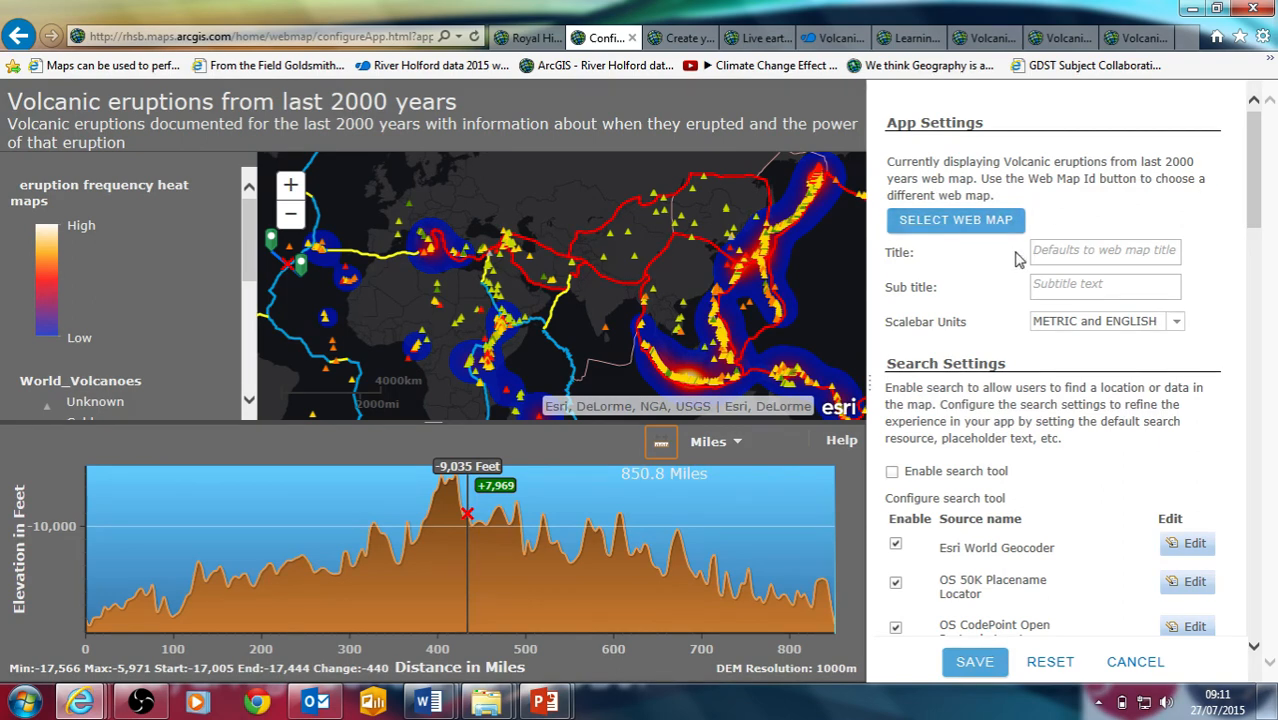
# - Enter "test elevation app" as the app's title in the app settings
pyautogui.click(1045, 250)
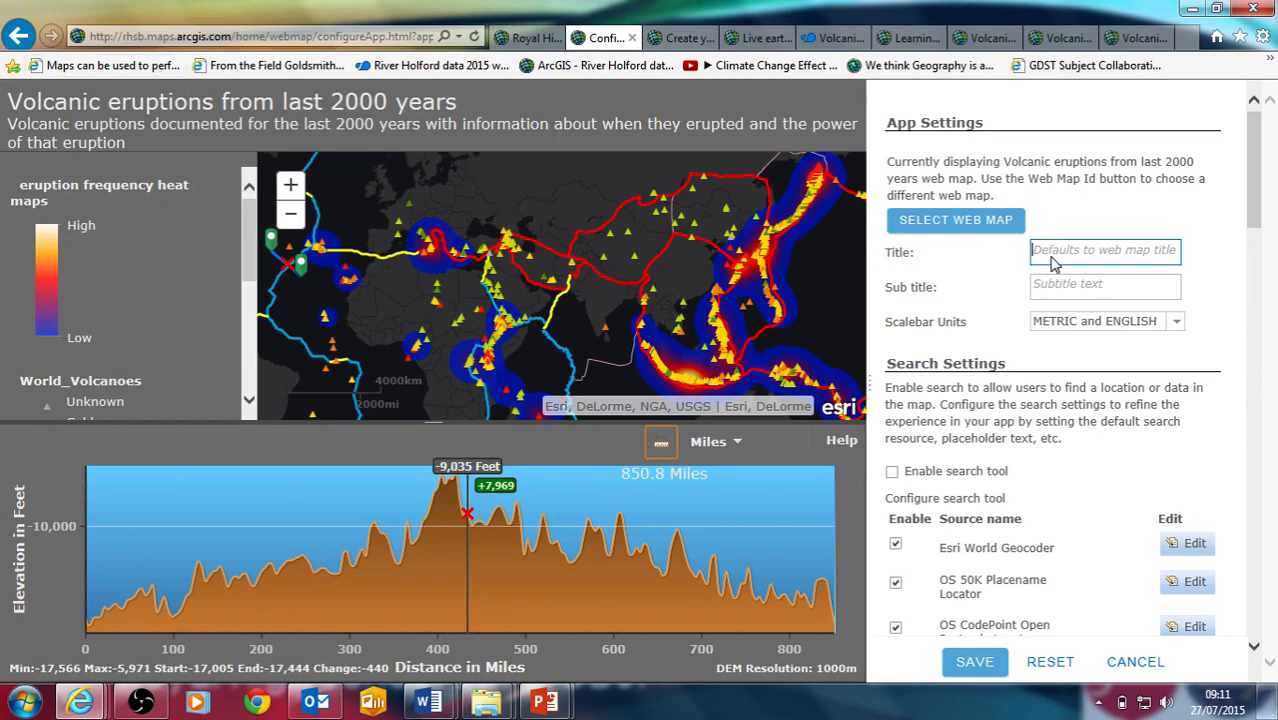
pyautogui.write('test')
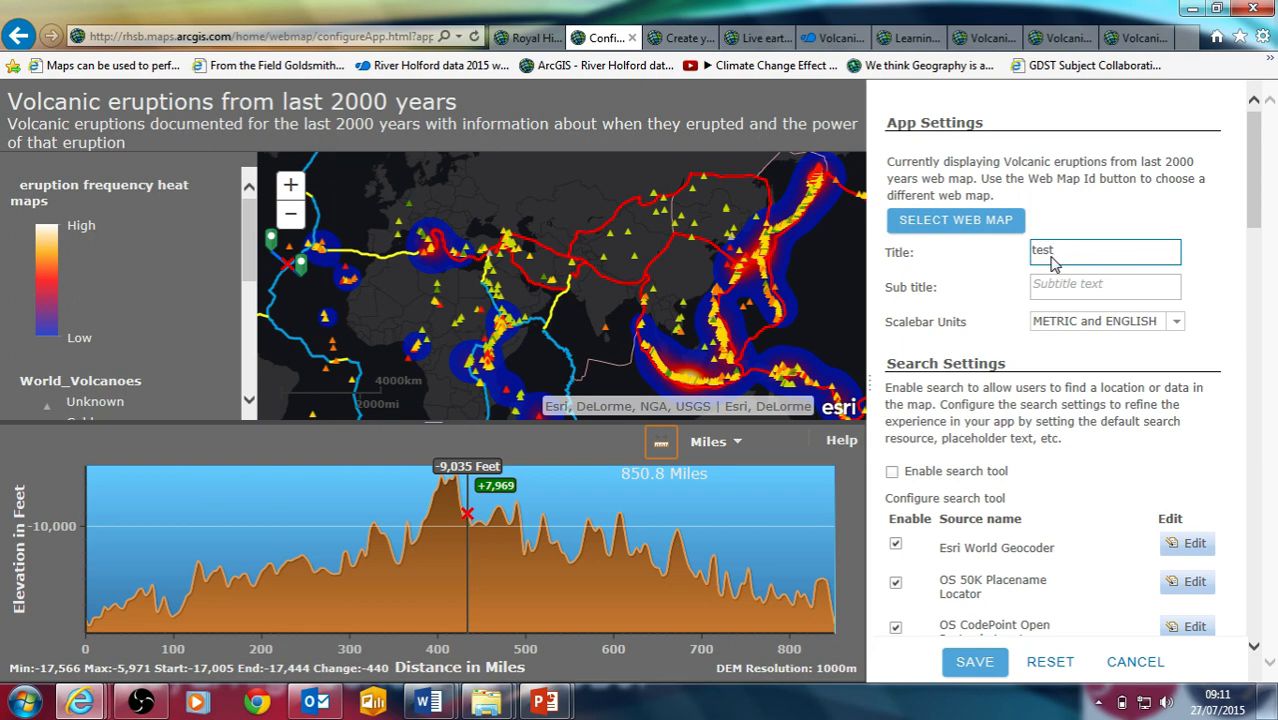
pyautogui.write(' elevation app')
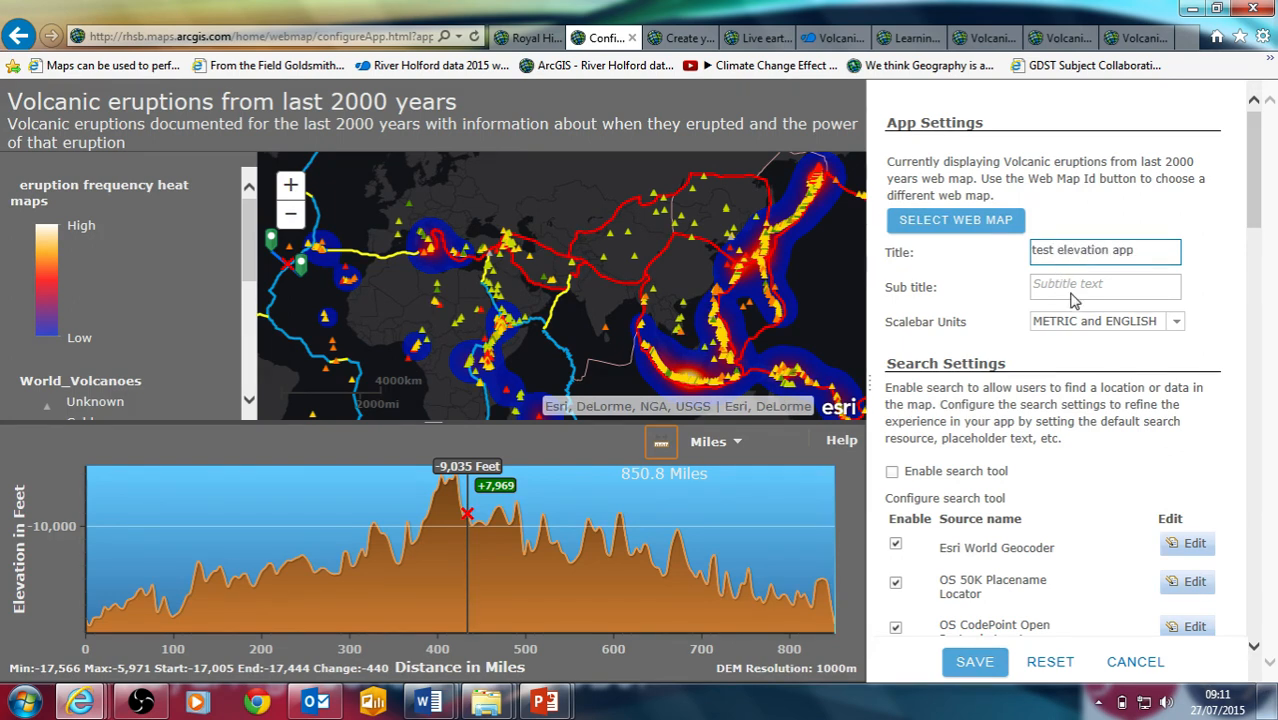
# - Enter the subtitle "testing the evelaion app" and set the scalebar units to METRIC (Kilometers / Meters)
pyautogui.click(1064, 285)
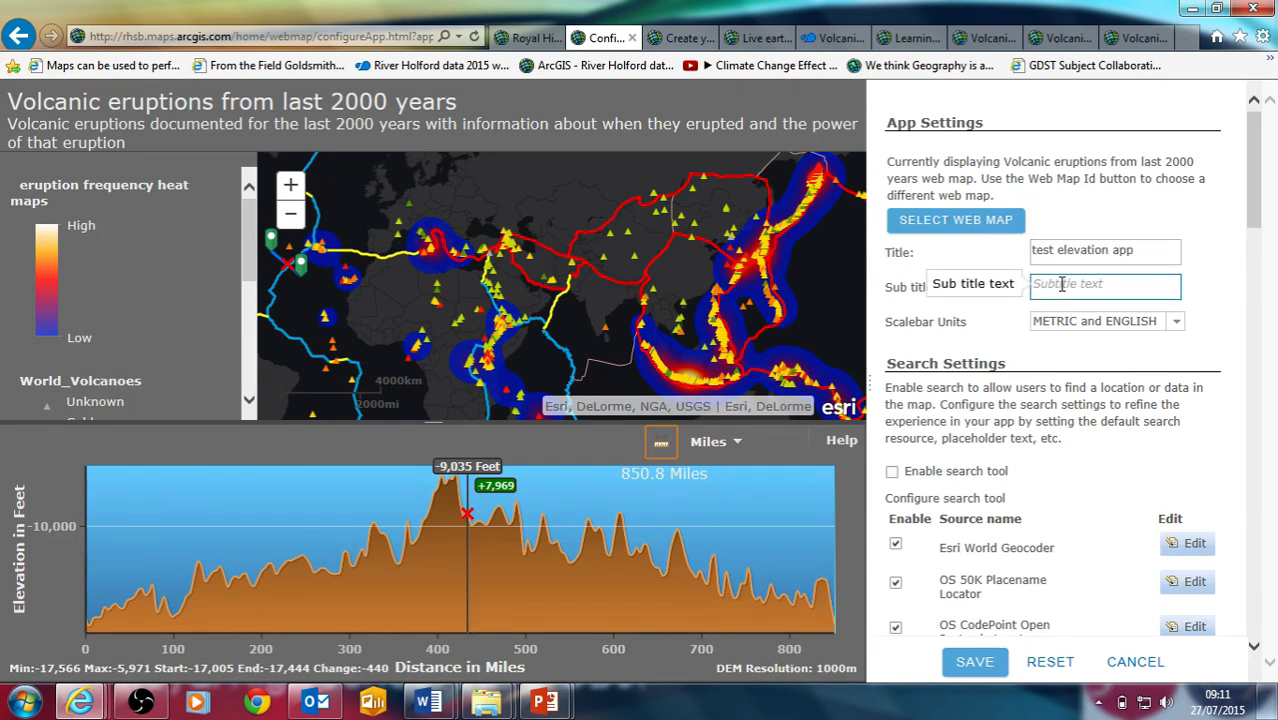
pyautogui.write('t')
pyautogui.write('esting the eve')
pyautogui.write('laion app')
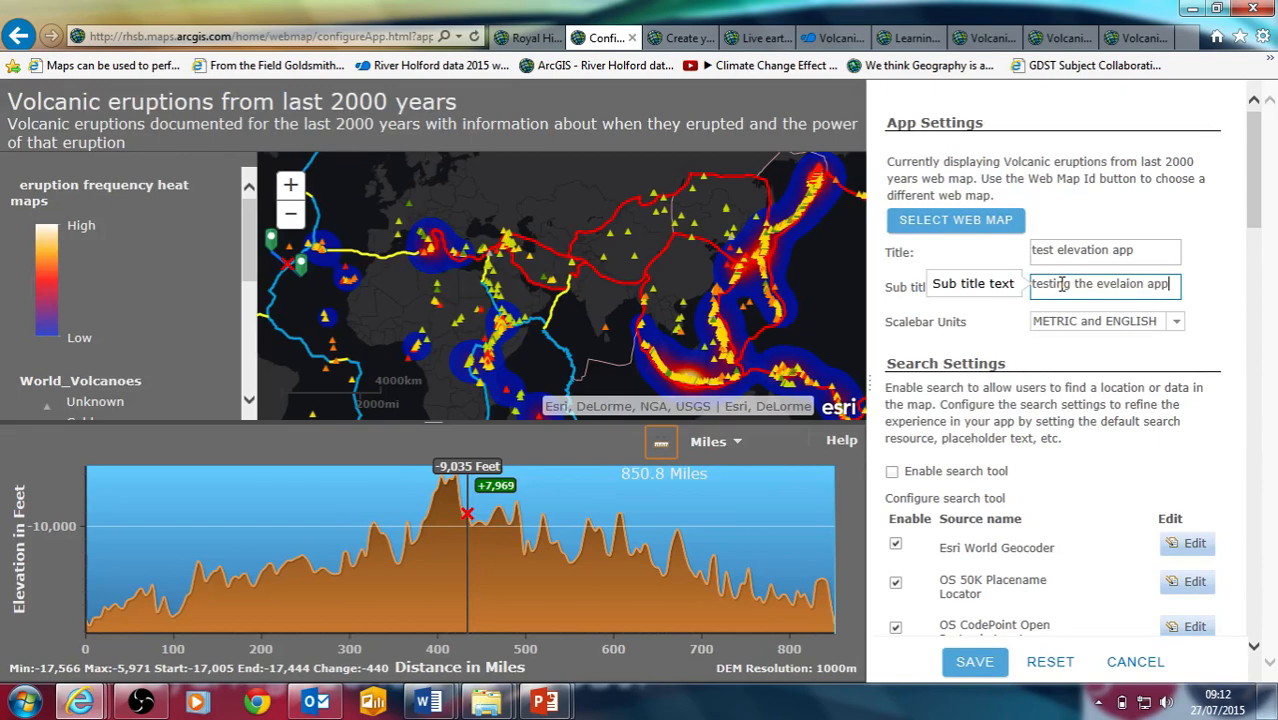
pyautogui.click(1176, 322)
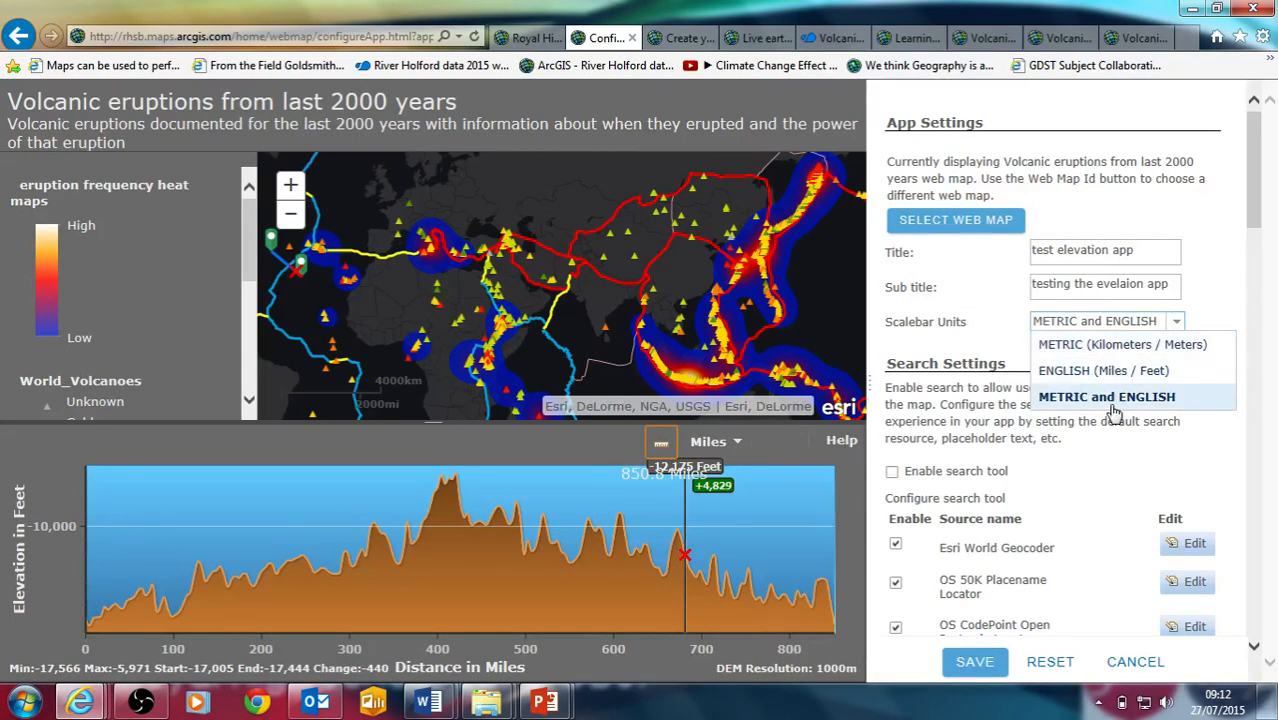
pyautogui.click(1116, 345)
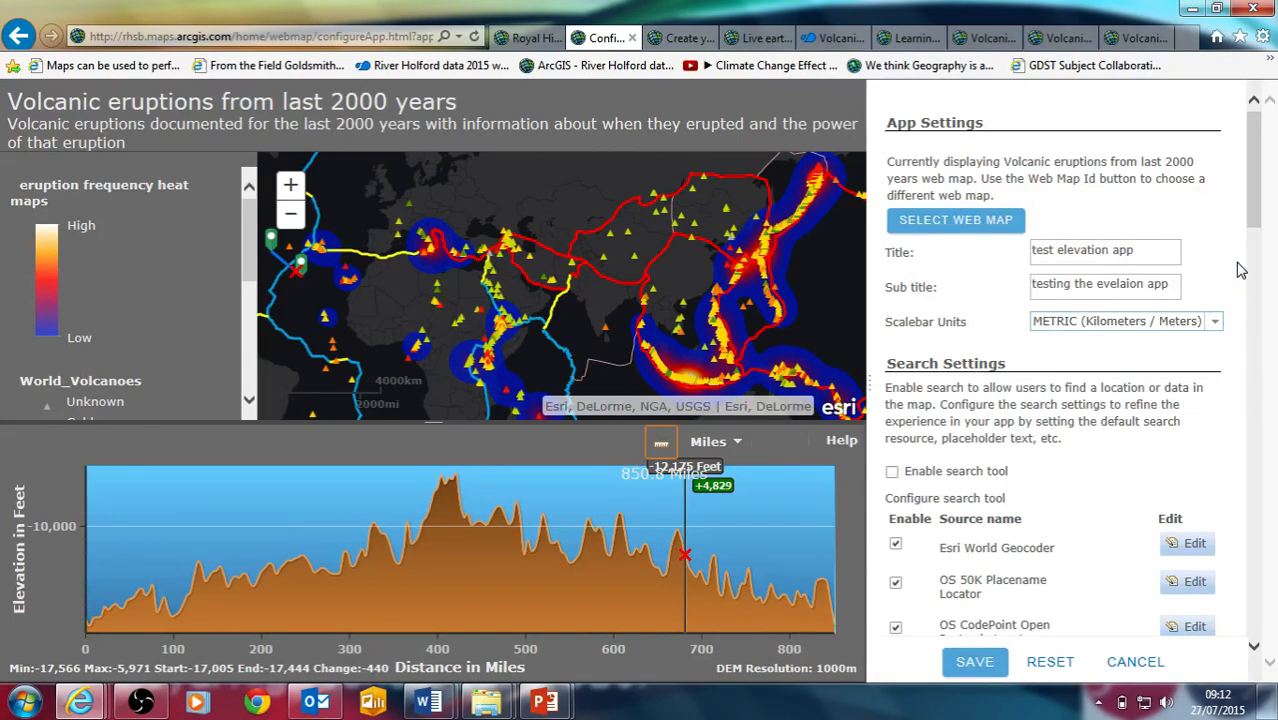
# - Set the app's background color to bright green (#4CE600) in the Elevation Profile Settings
pyautogui.moveTo(1253, 224); pyautogui.dragTo(1253, 269)
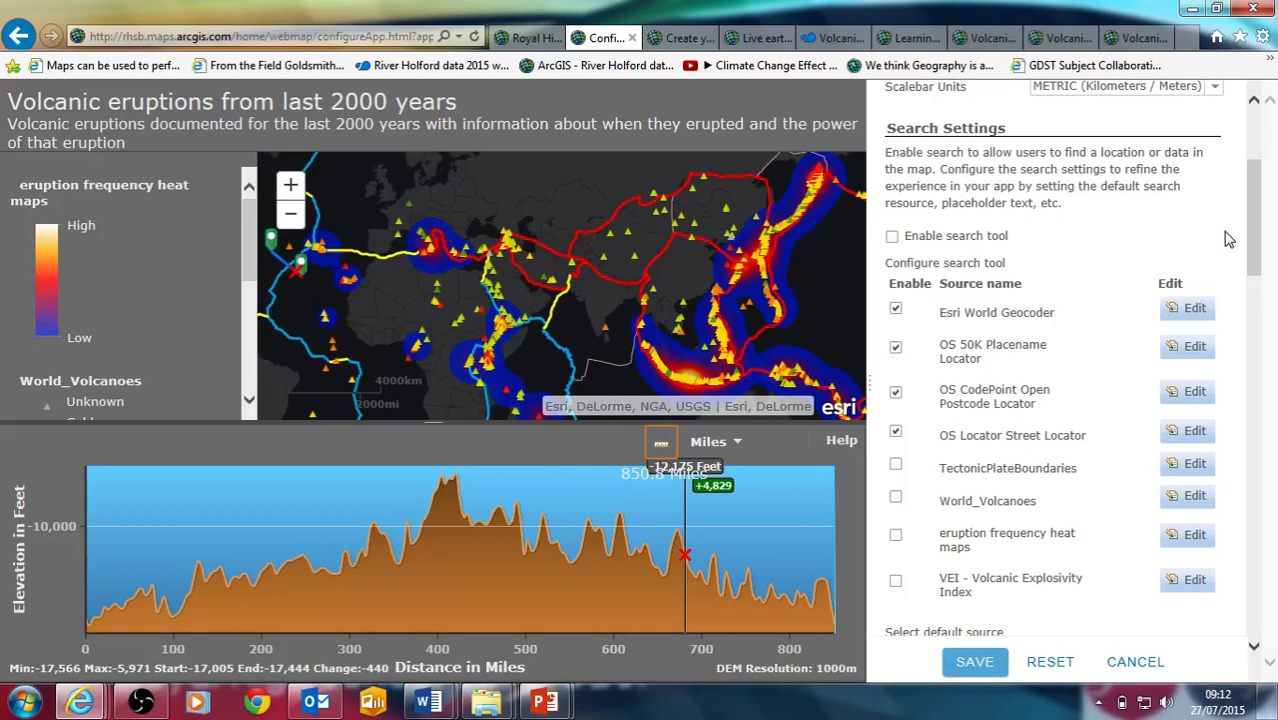
pyautogui.moveTo(1258, 260); pyautogui.dragTo(1258, 316)
pyautogui.scroll(-2, 1150, 280)
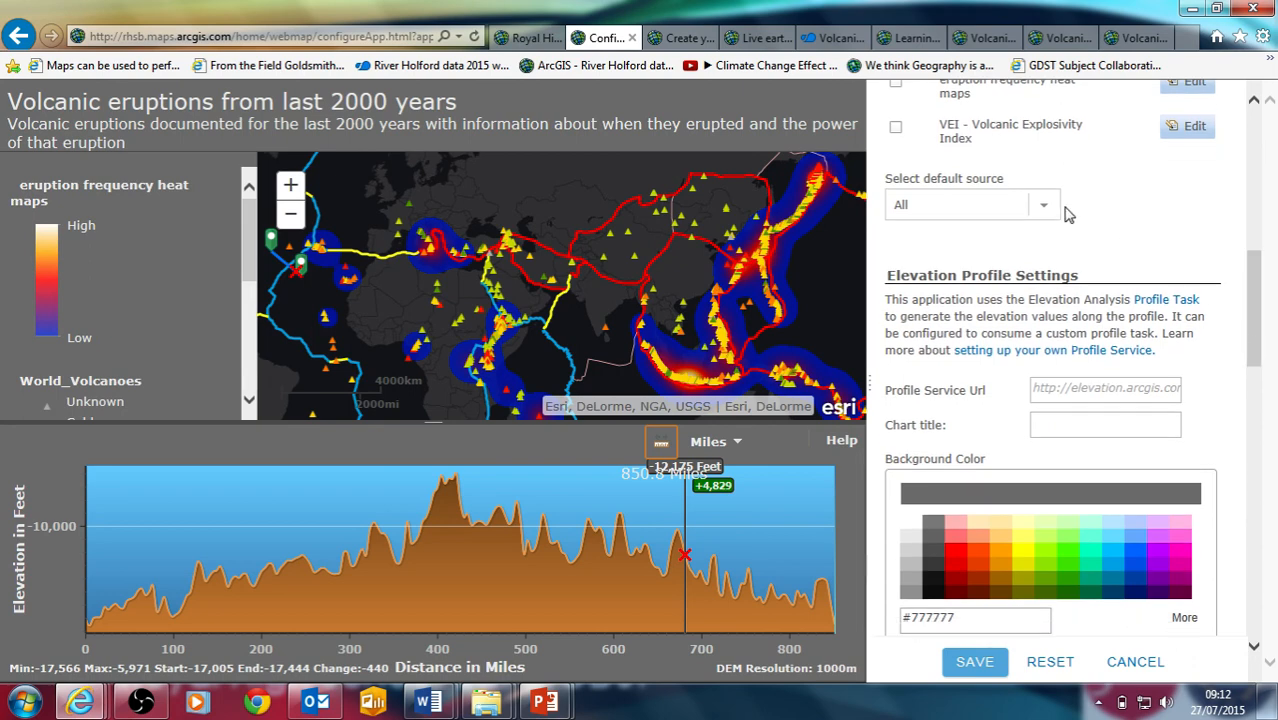
pyautogui.click(1047, 208)
pyautogui.click(1047, 208)
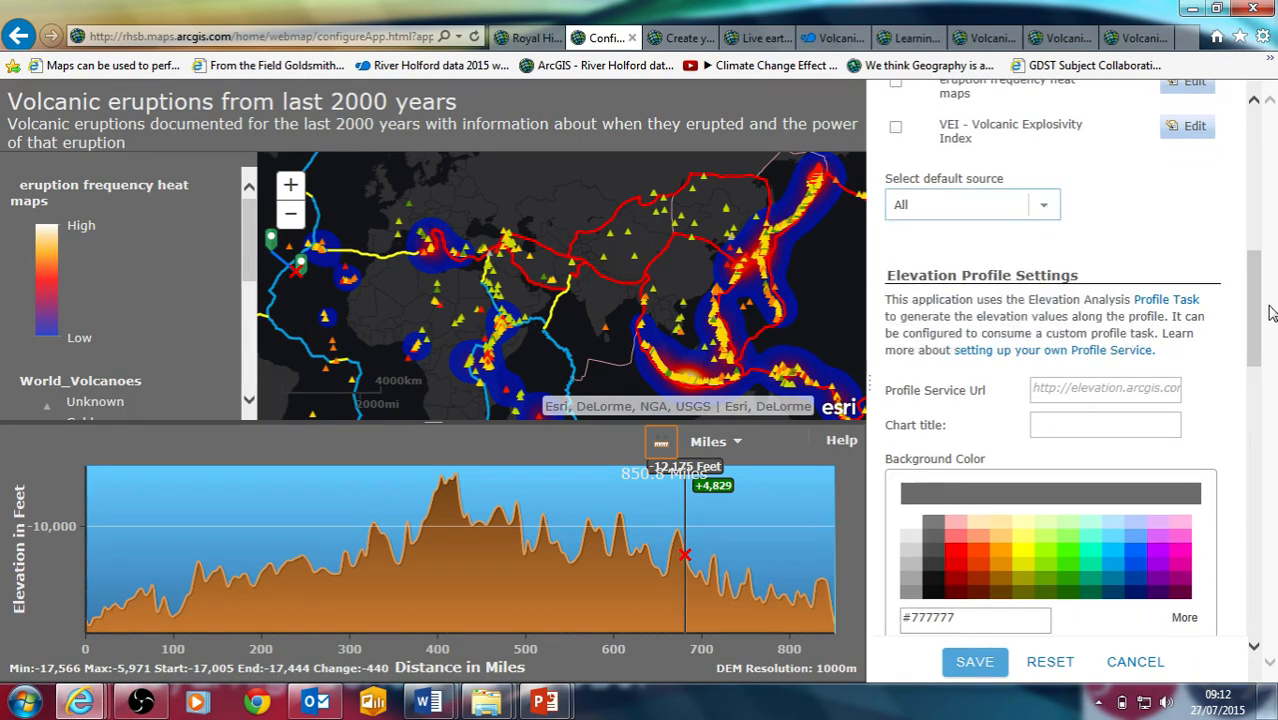
pyautogui.moveTo(1252, 346); pyautogui.dragTo(1249, 378)
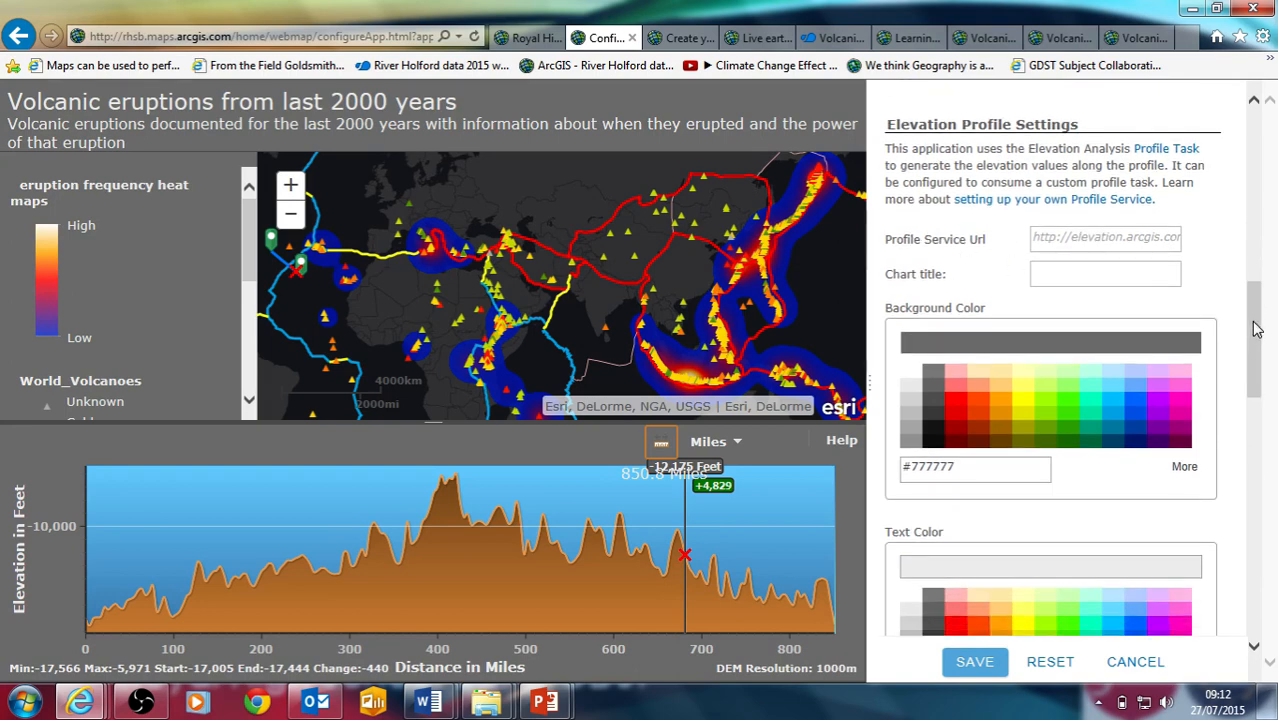
pyautogui.moveTo(1256, 331); pyautogui.dragTo(1249, 353)
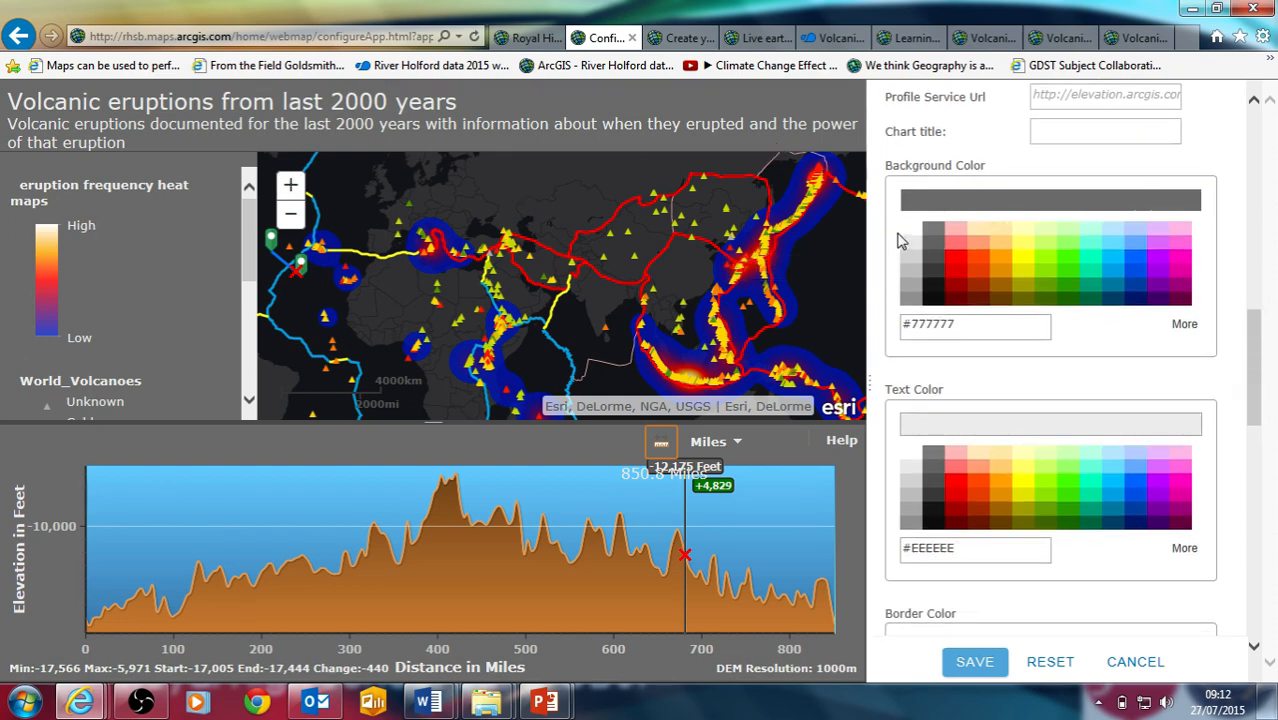
pyautogui.click(1069, 274)
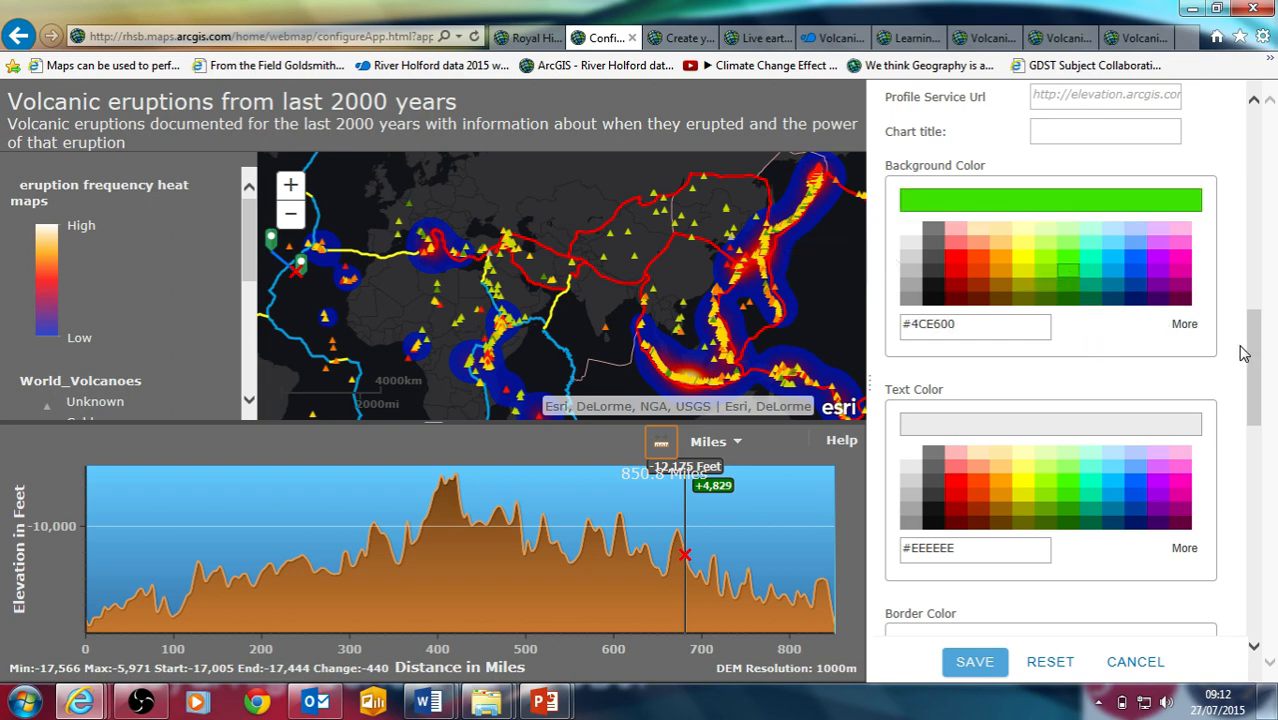
# - Set the app's text color to near-black (#1A1A1A) and its border color to red (#E60000)
pyautogui.scroll(-3, 1258, 374)
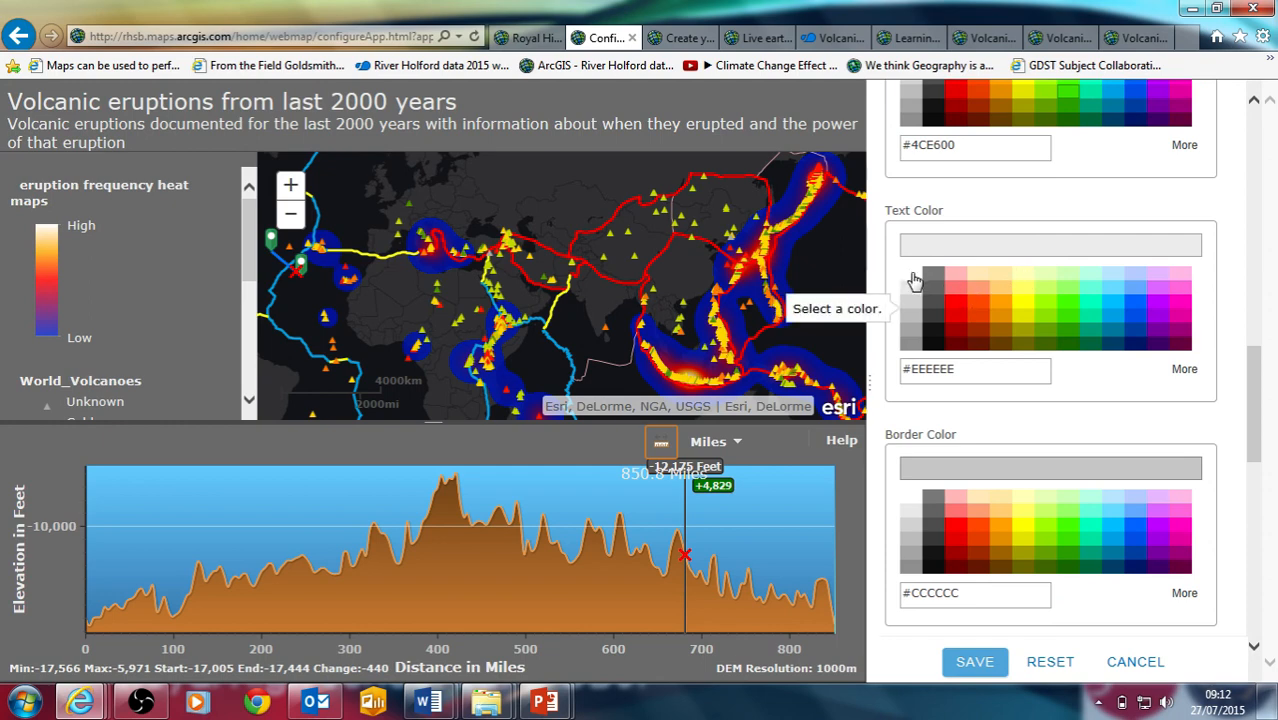
pyautogui.click(934, 345)
pyautogui.scroll(-2, 1258, 400)
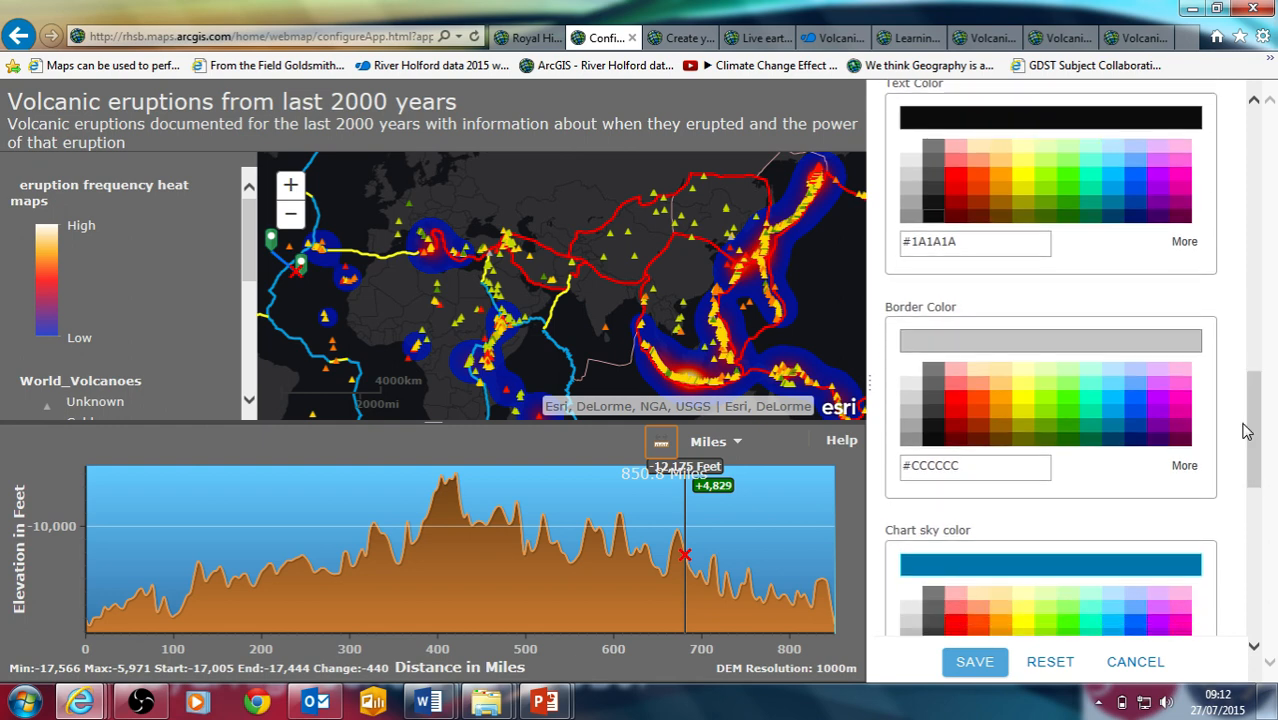
pyautogui.click(956, 400)
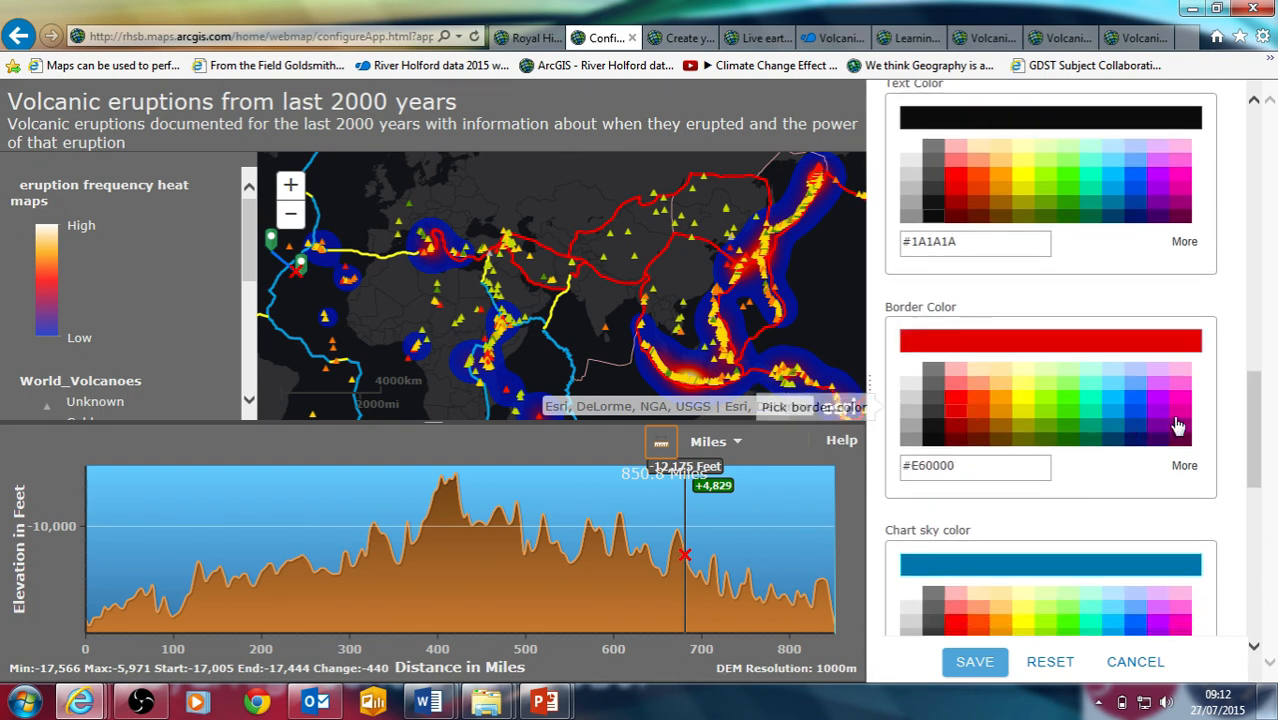
# - Set the chart axis text color to yellow (#FFFF00), save the configuration and dismiss the Elevation Profile help dialog
pyautogui.moveTo(1260, 470); pyautogui.dragTo(1275, 613)
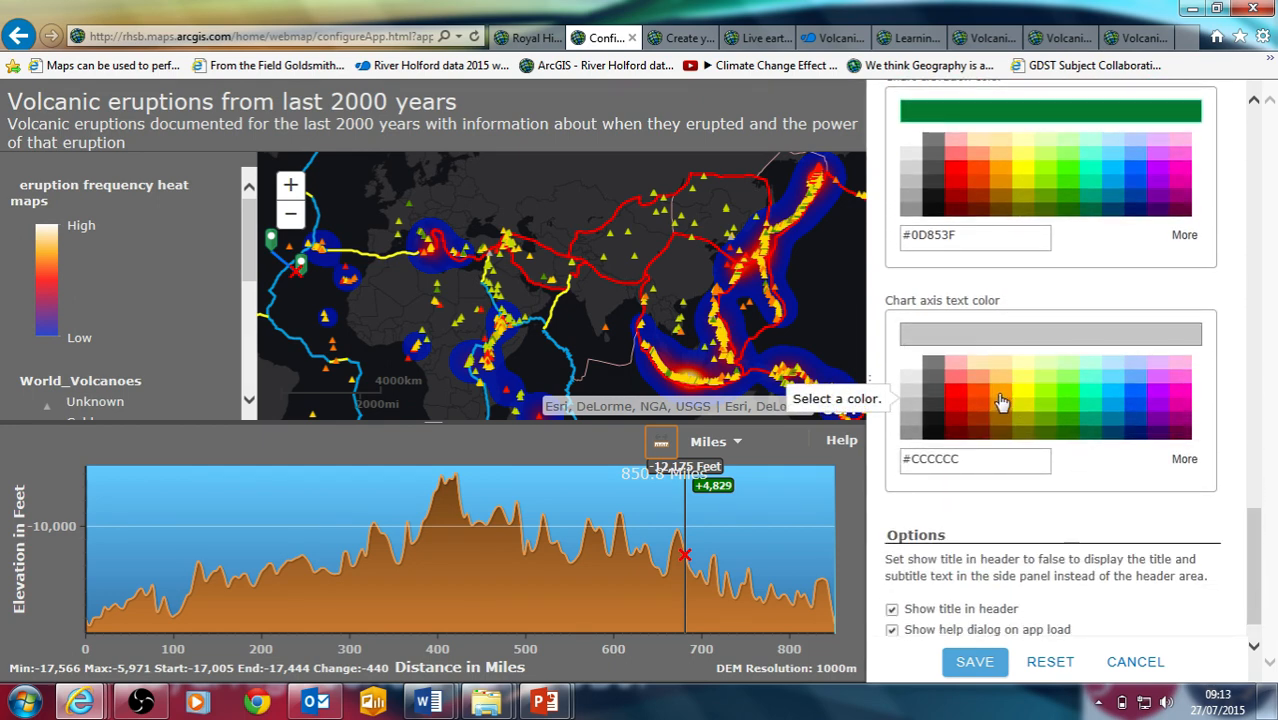
pyautogui.click(1022, 391)
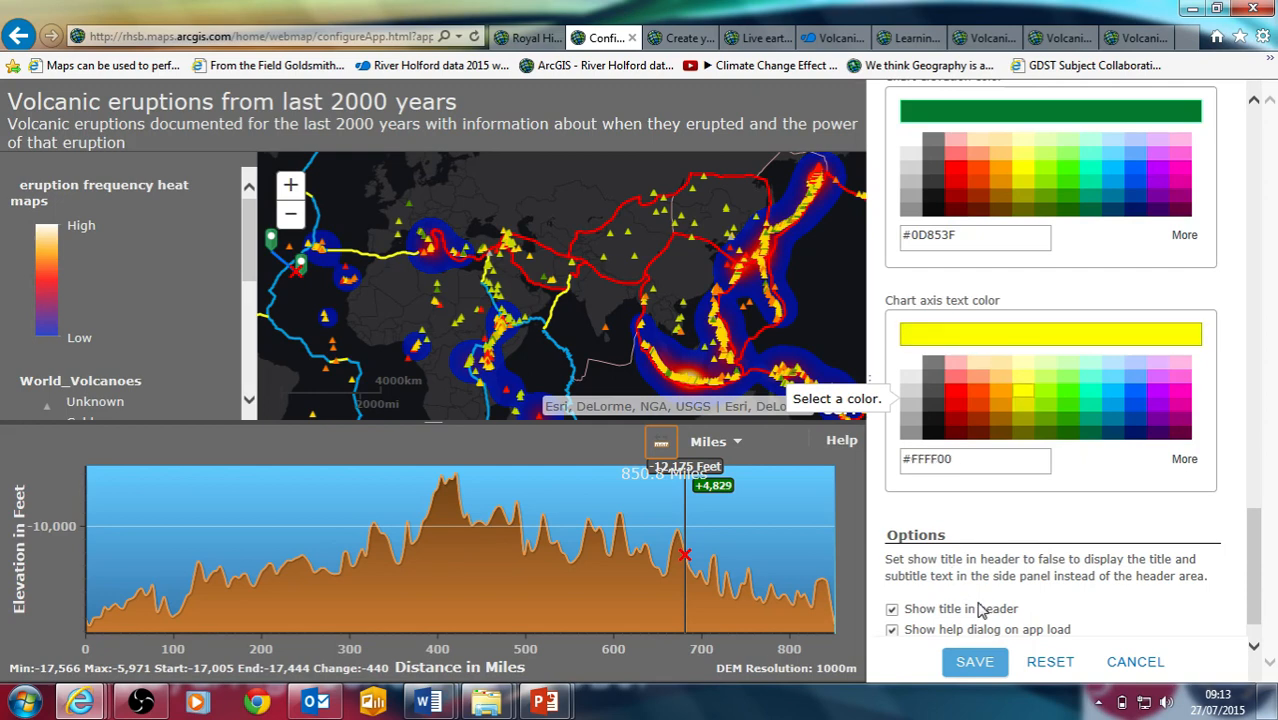
pyautogui.click(975, 662)
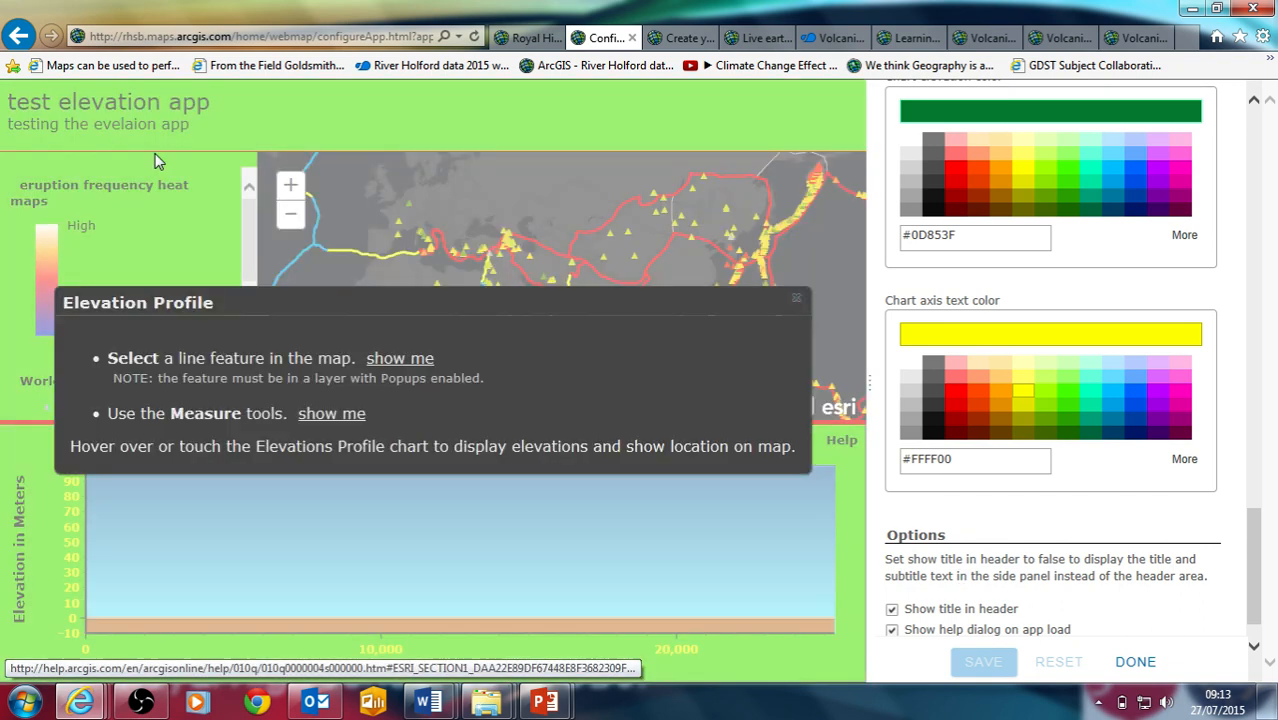
pyautogui.click(796, 298)
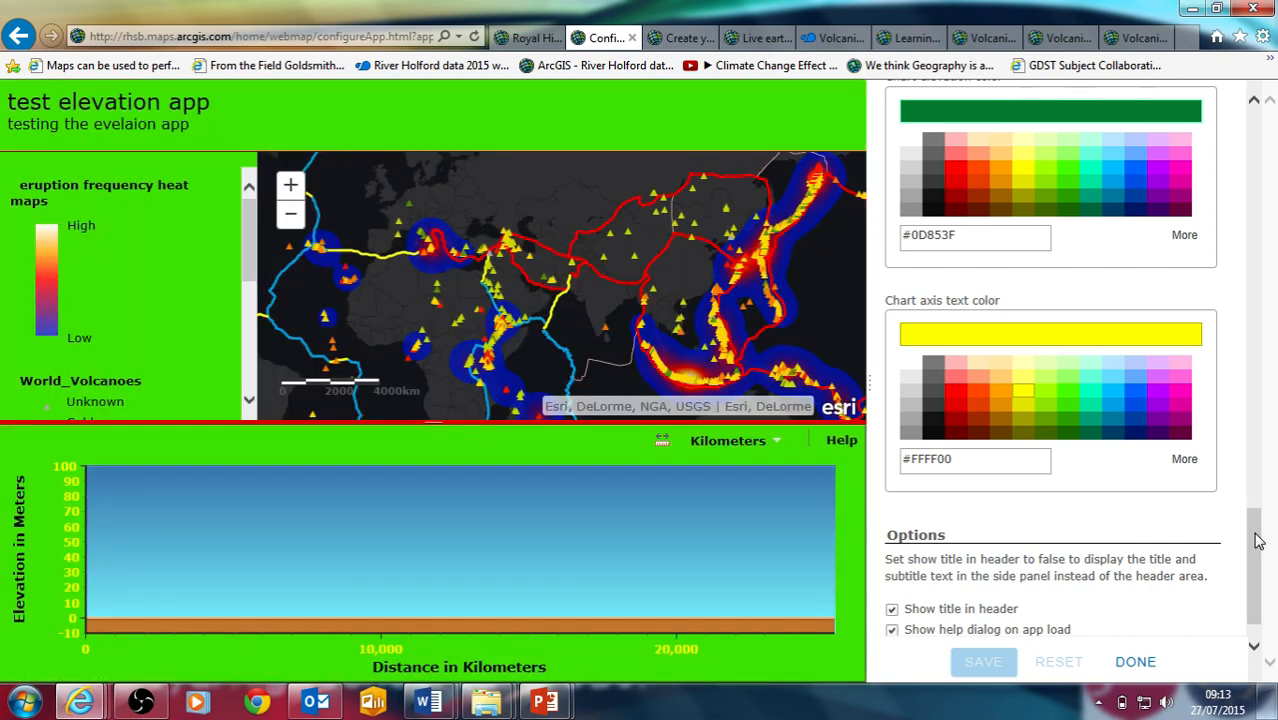
# - Change the app's background color to light yellow, save the configuration and finish configuring the app
pyautogui.moveTo(1258, 540); pyautogui.dragTo(1250, 600)
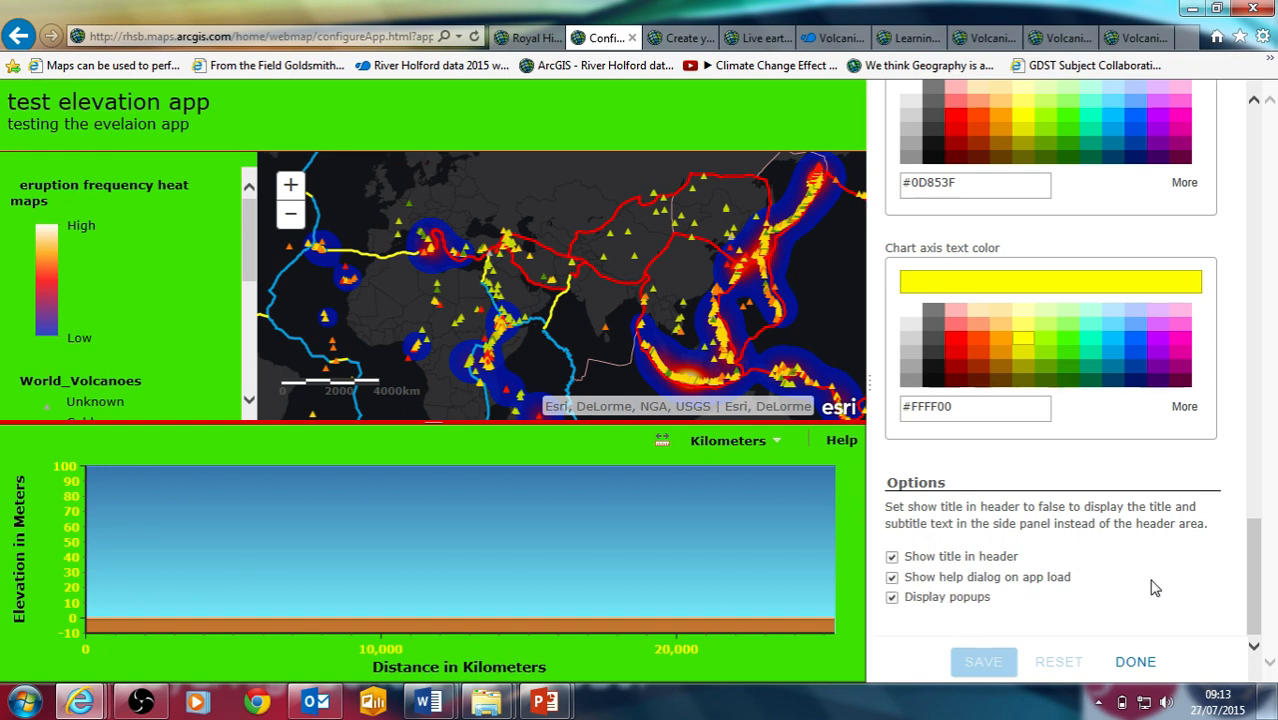
pyautogui.moveTo(1258, 570); pyautogui.dragTo(1238, 592)
pyautogui.click(1022, 340)
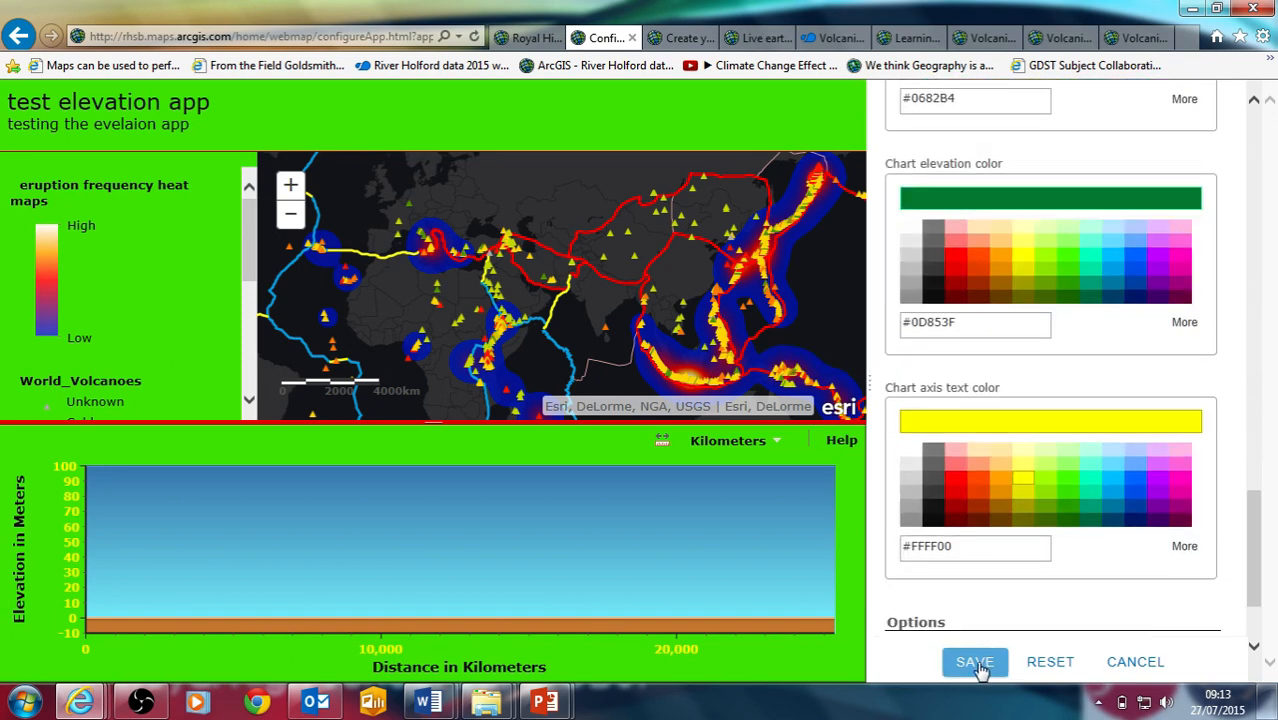
pyautogui.click(975, 662)
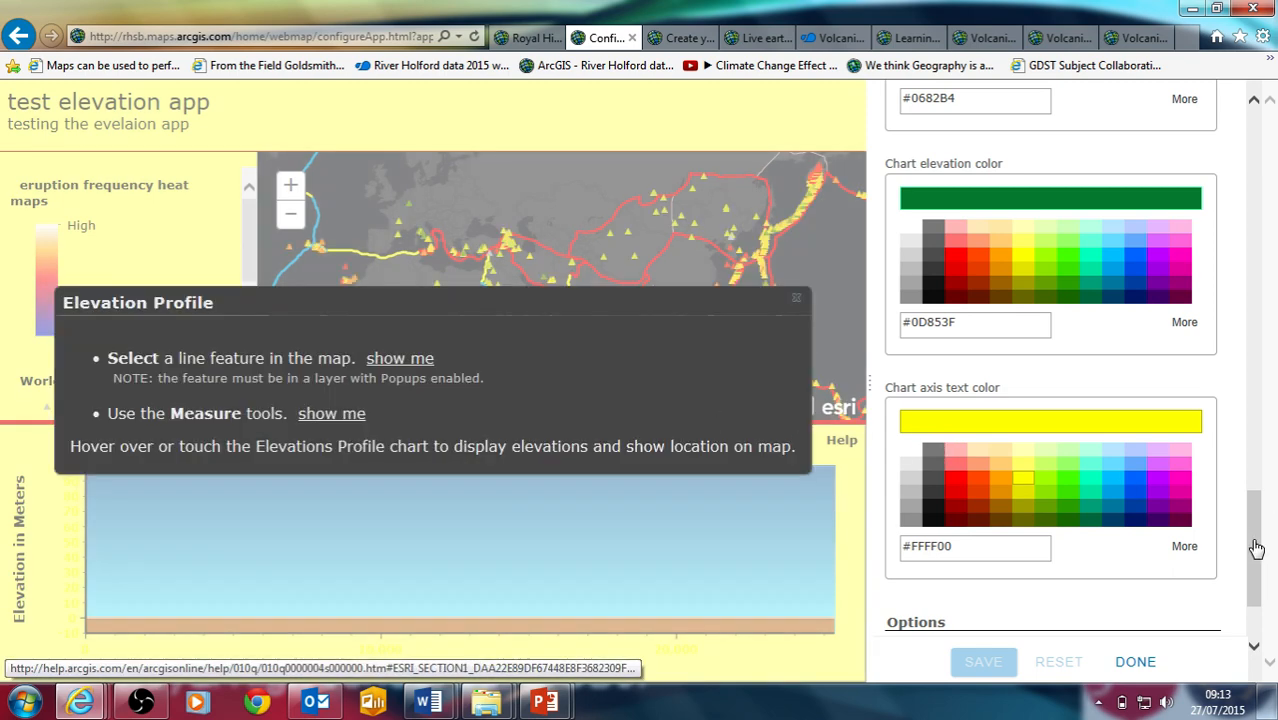
pyautogui.click(796, 289)
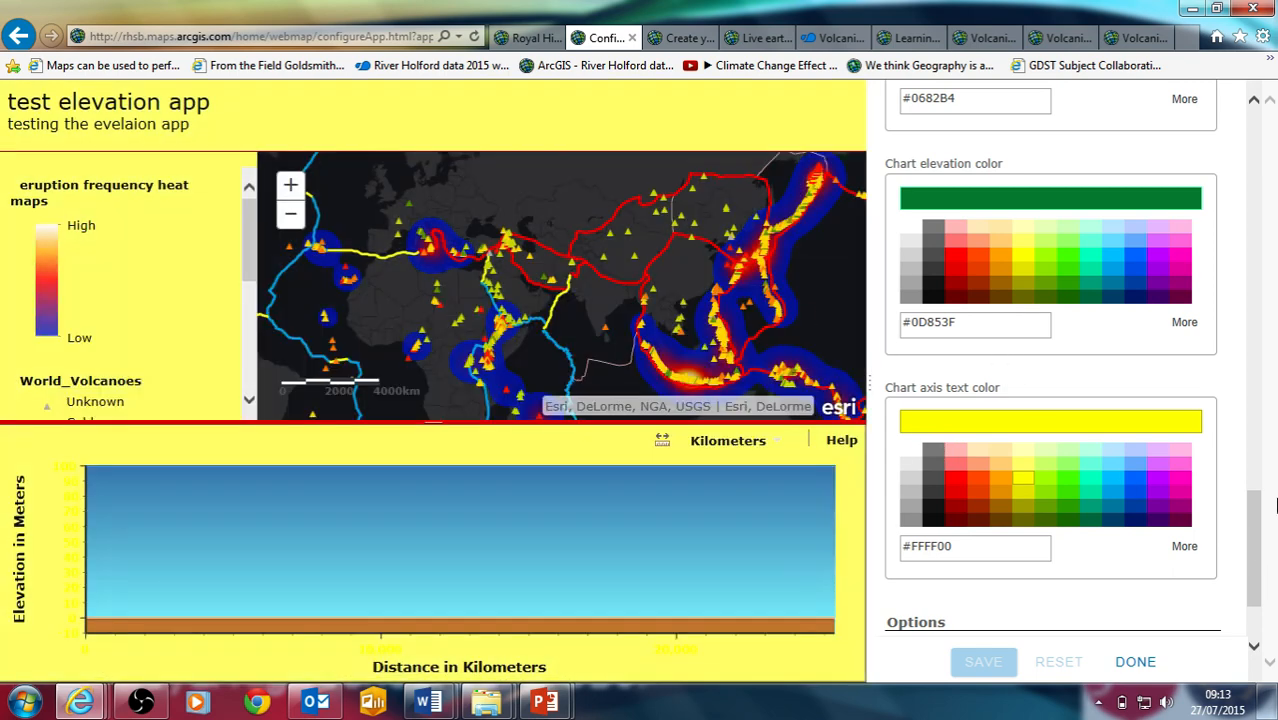
pyautogui.moveTo(1253, 563); pyautogui.dragTo(1225, 636)
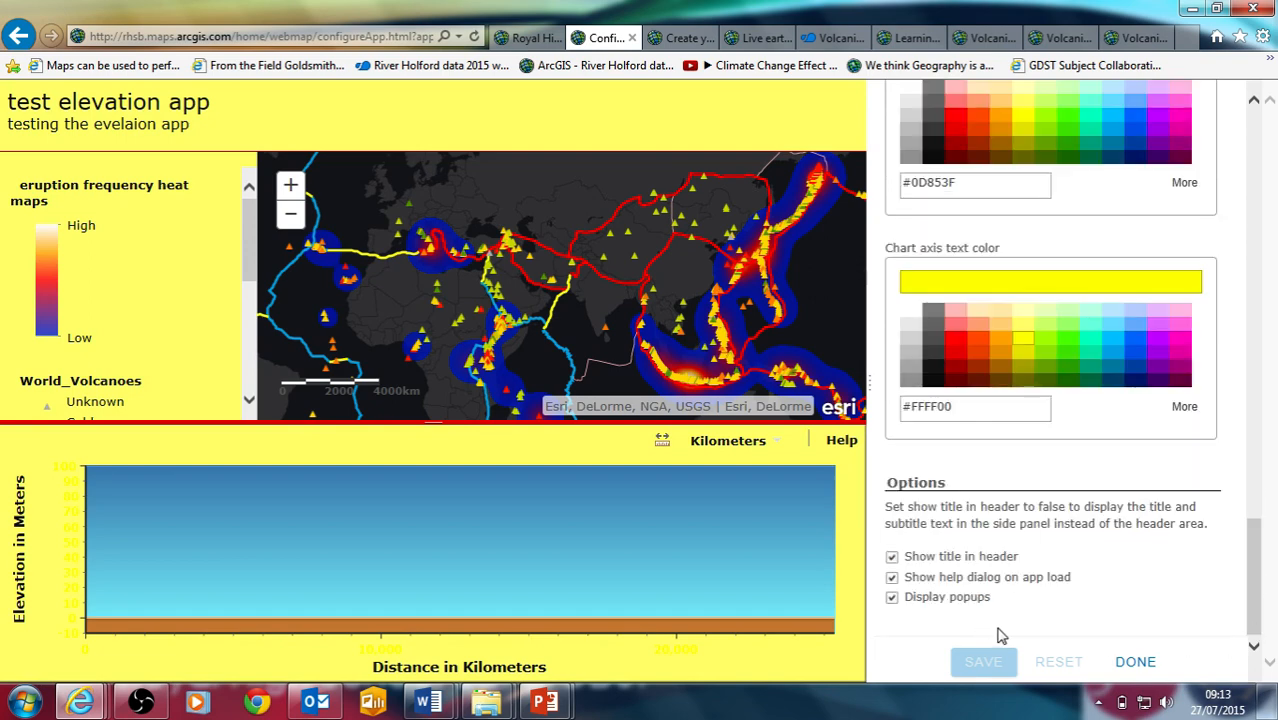
pyautogui.click(1136, 664)
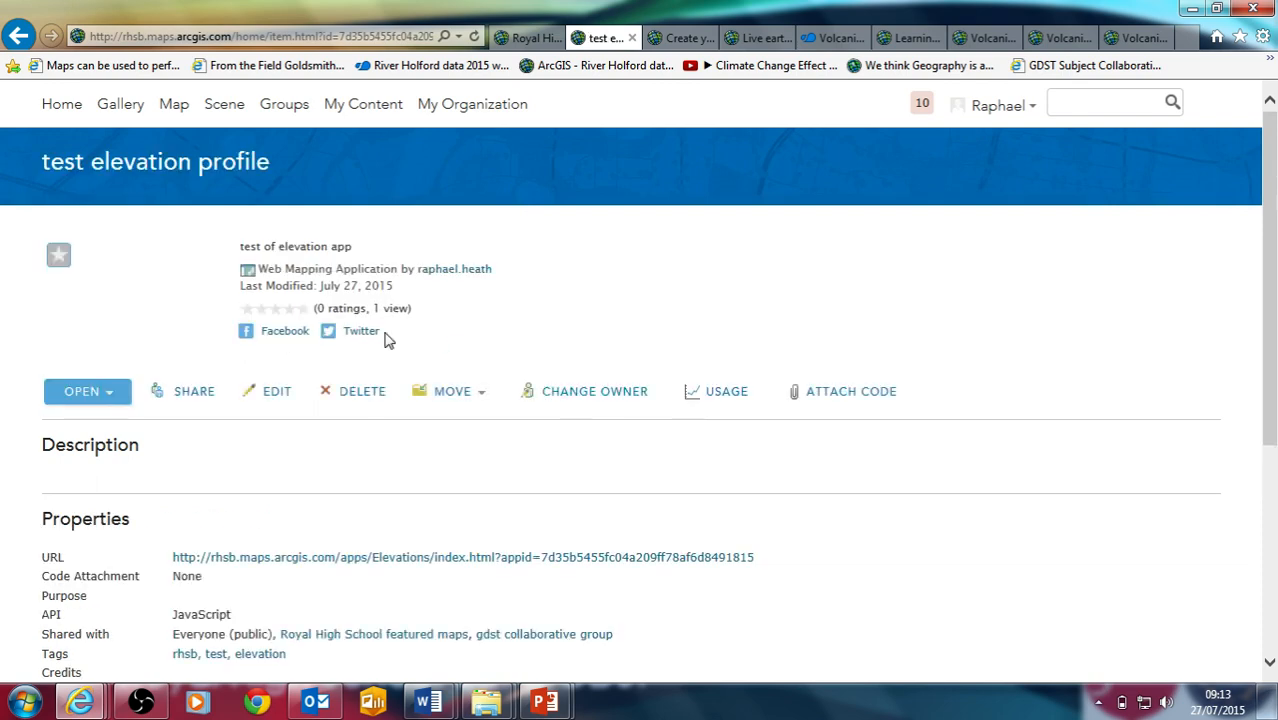
# - Review the app's sharing settings for the public, the organization and groups without changing them
pyautogui.click(212, 397)
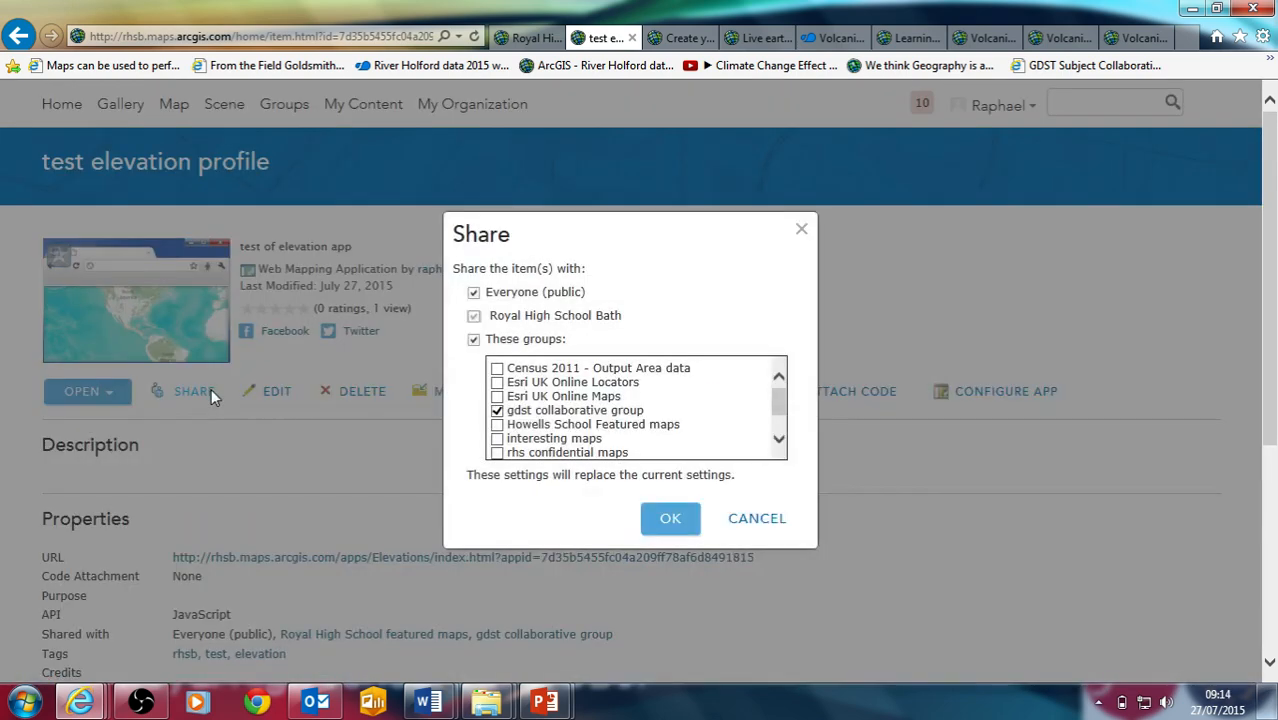
pyautogui.click(801, 234)
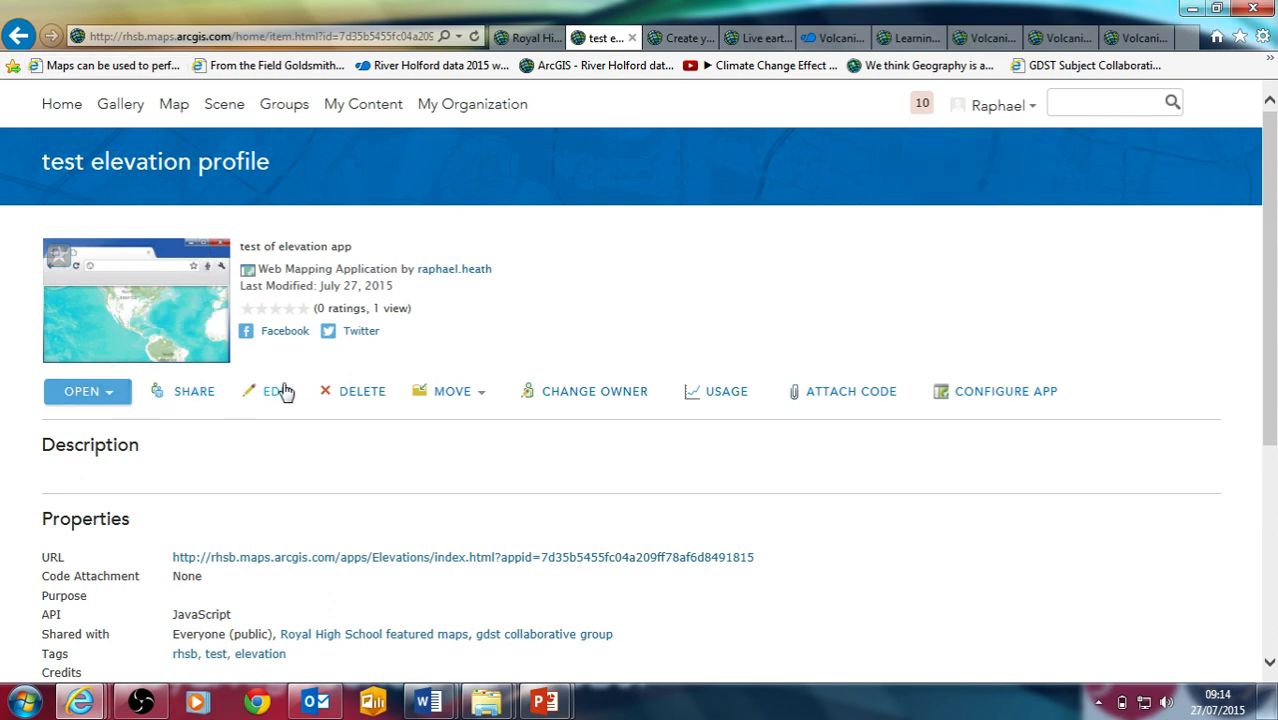
pyautogui.click(196, 393)
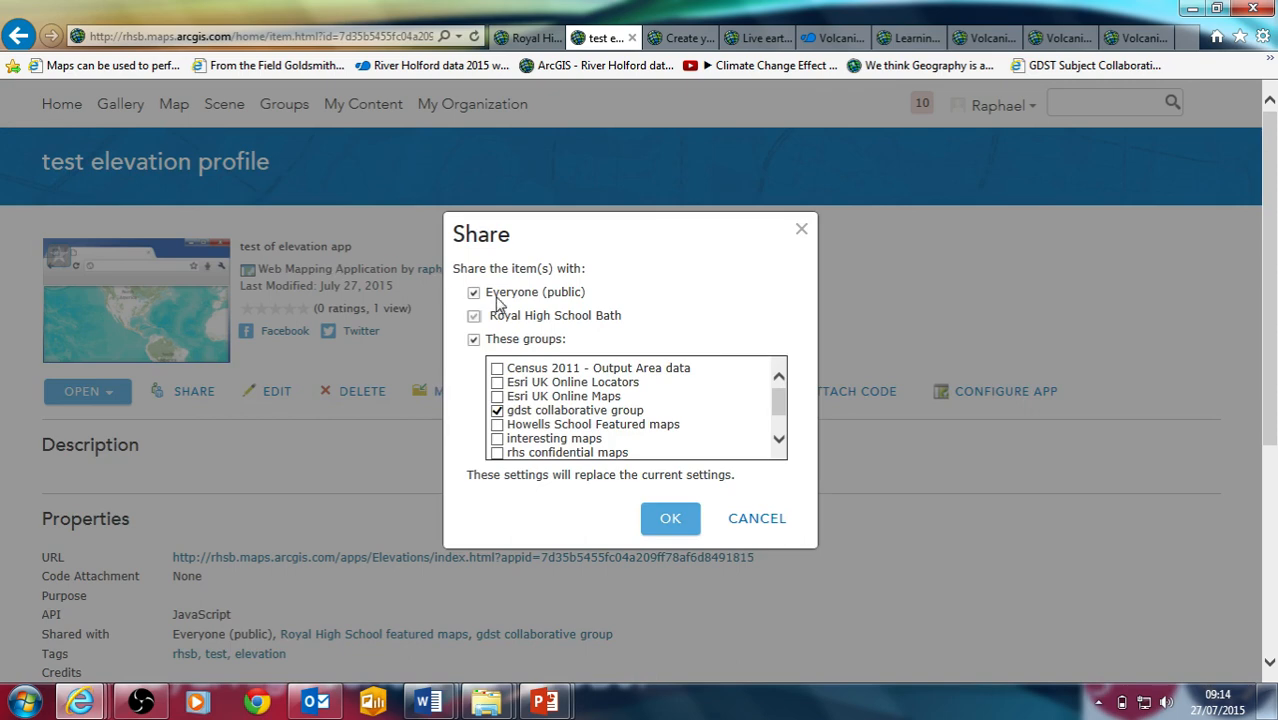
pyautogui.click(802, 229)
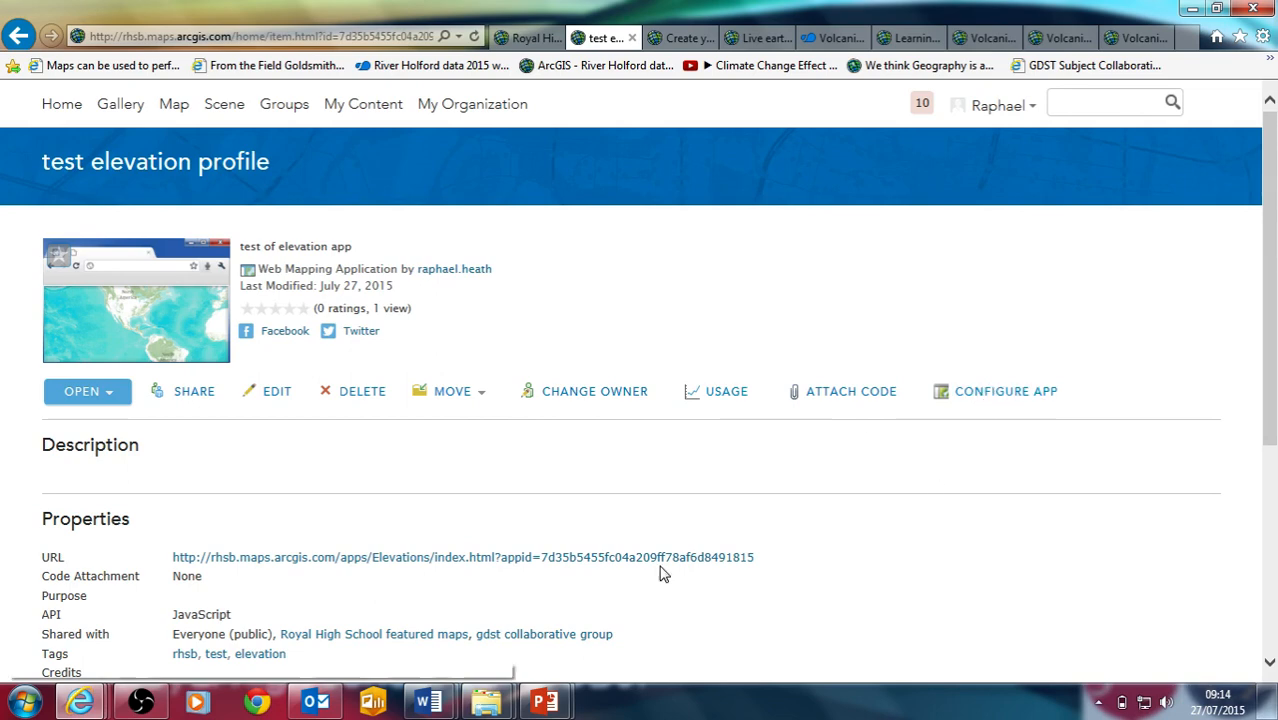
# - Open the finished elevation app, dismissing its help dialog, and zoom the map in on Asia
pyautogui.click(115, 398)
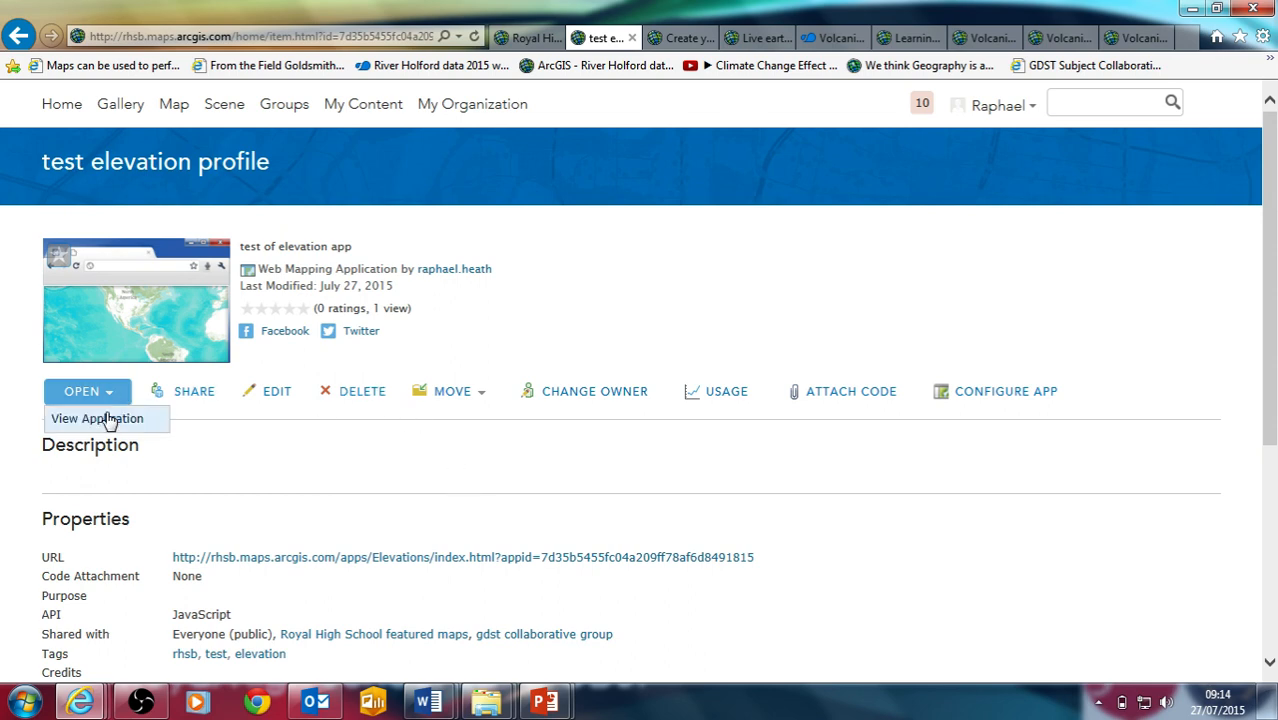
pyautogui.click(112, 418)
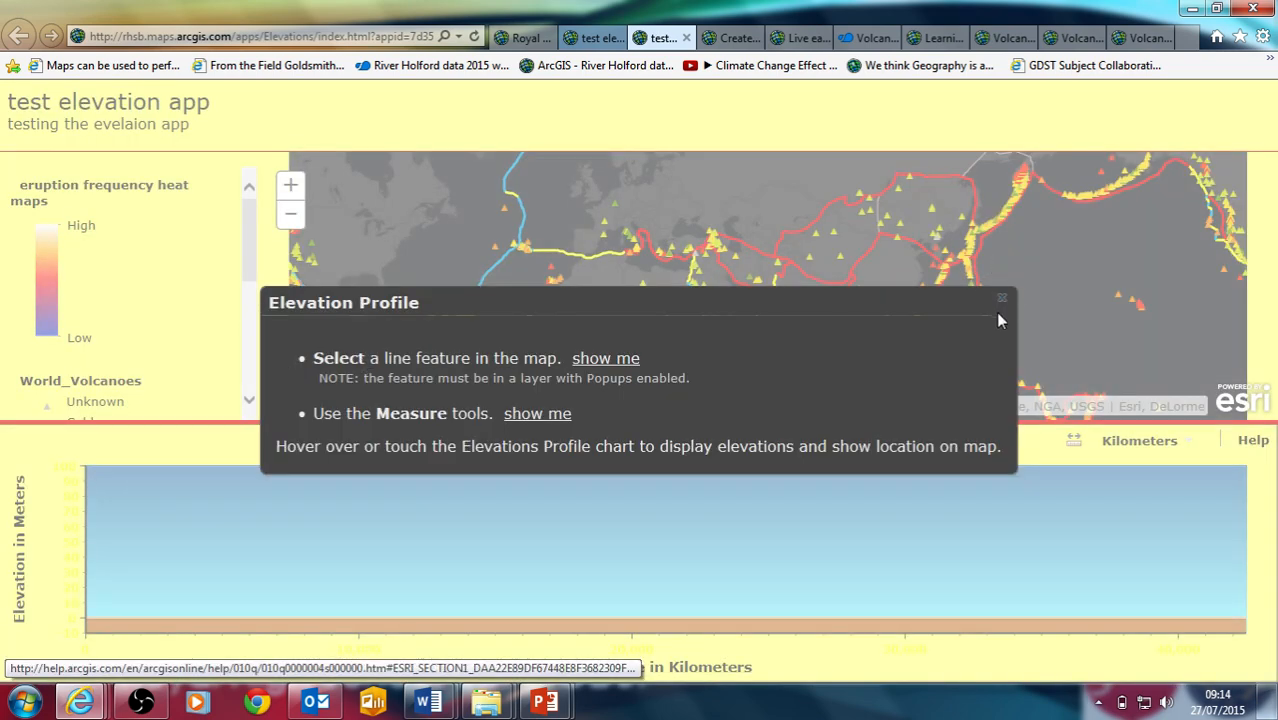
pyautogui.click(1003, 303)
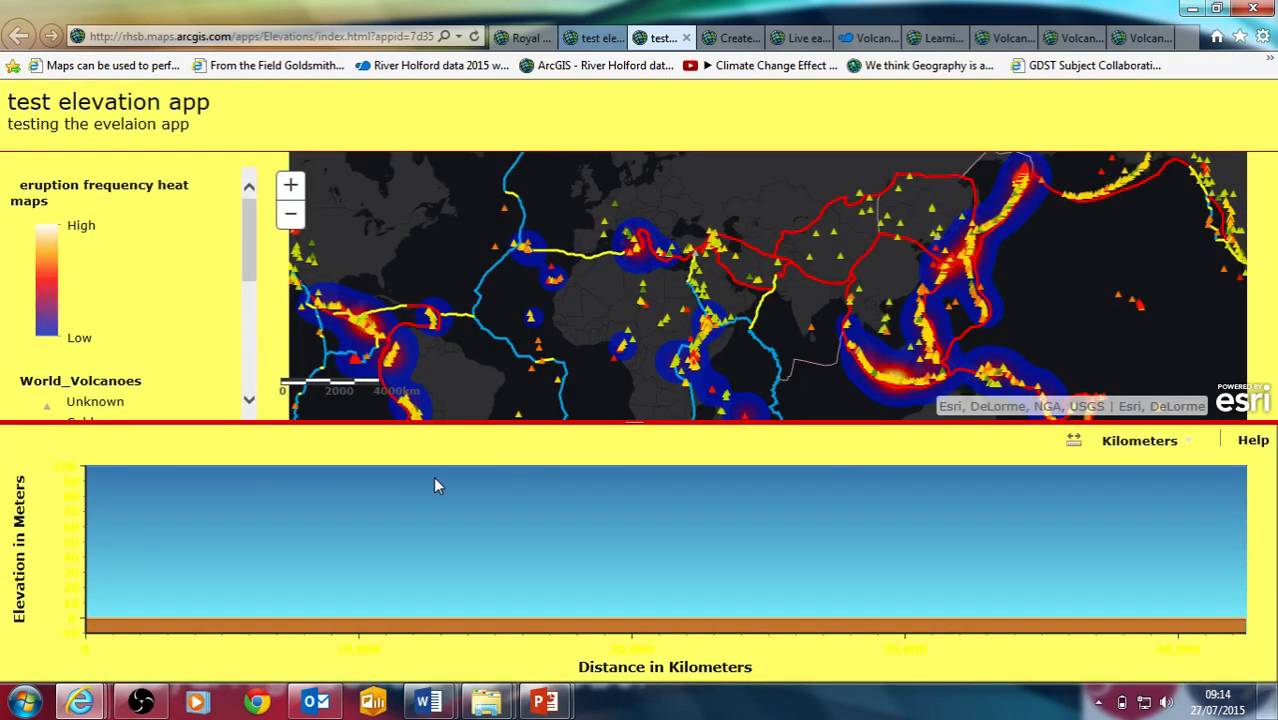
pyautogui.moveTo(812, 318); pyautogui.dragTo(656, 308)
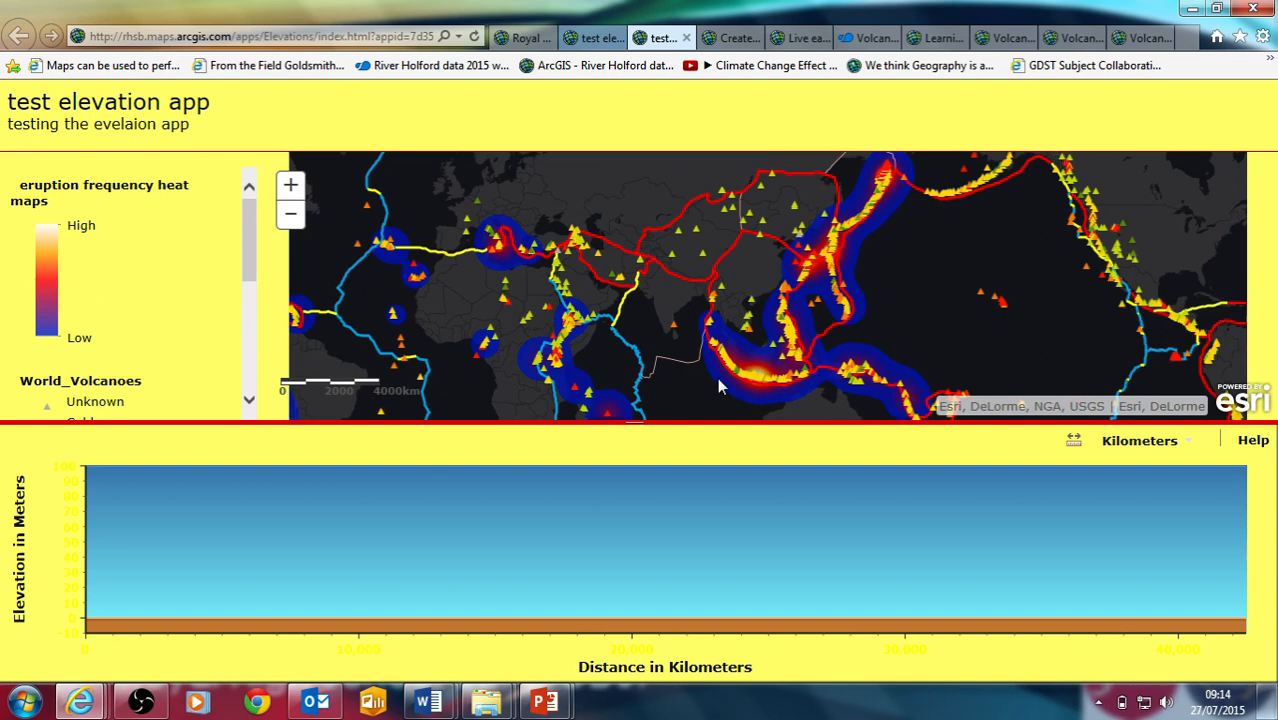
pyautogui.click(292, 186)
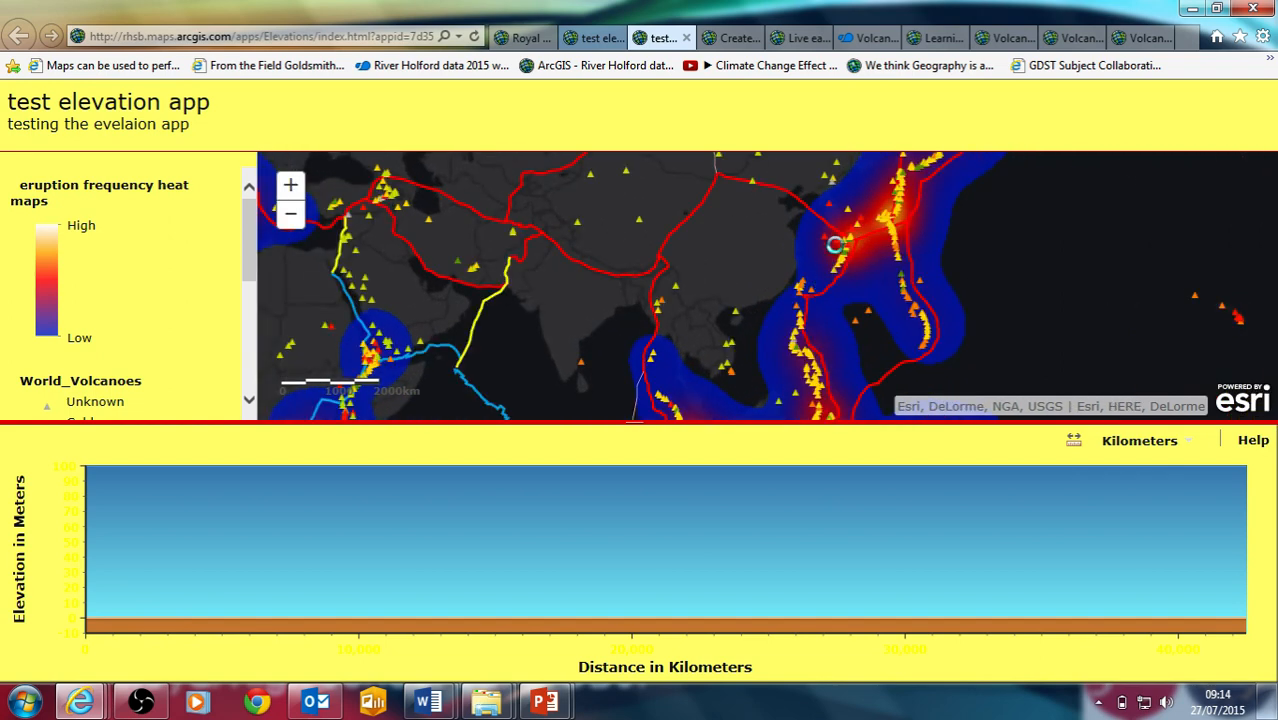
# - Measure an elevation profile along a line about 1,770 km long from the Indian Ocean southwest of Jakarta across Java to the sea northeast
pyautogui.moveTo(869, 207); pyautogui.dragTo(875, 167)
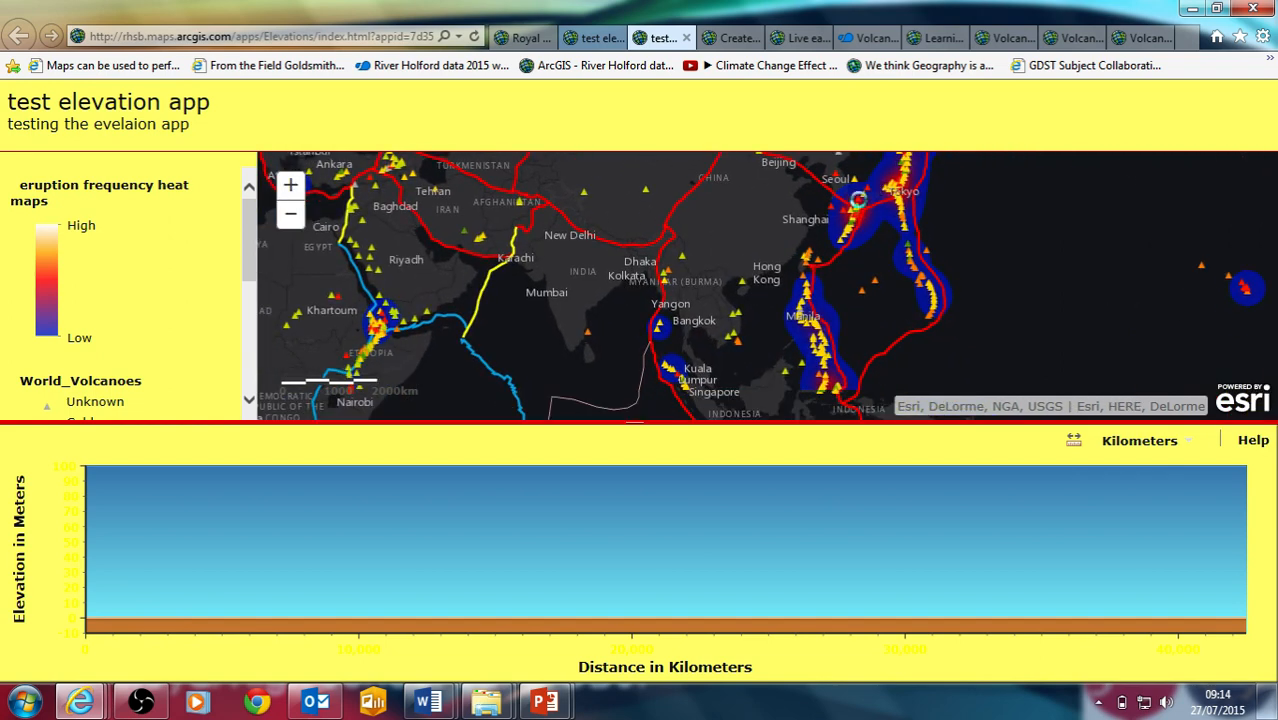
pyautogui.moveTo(797, 305); pyautogui.dragTo(822, 216)
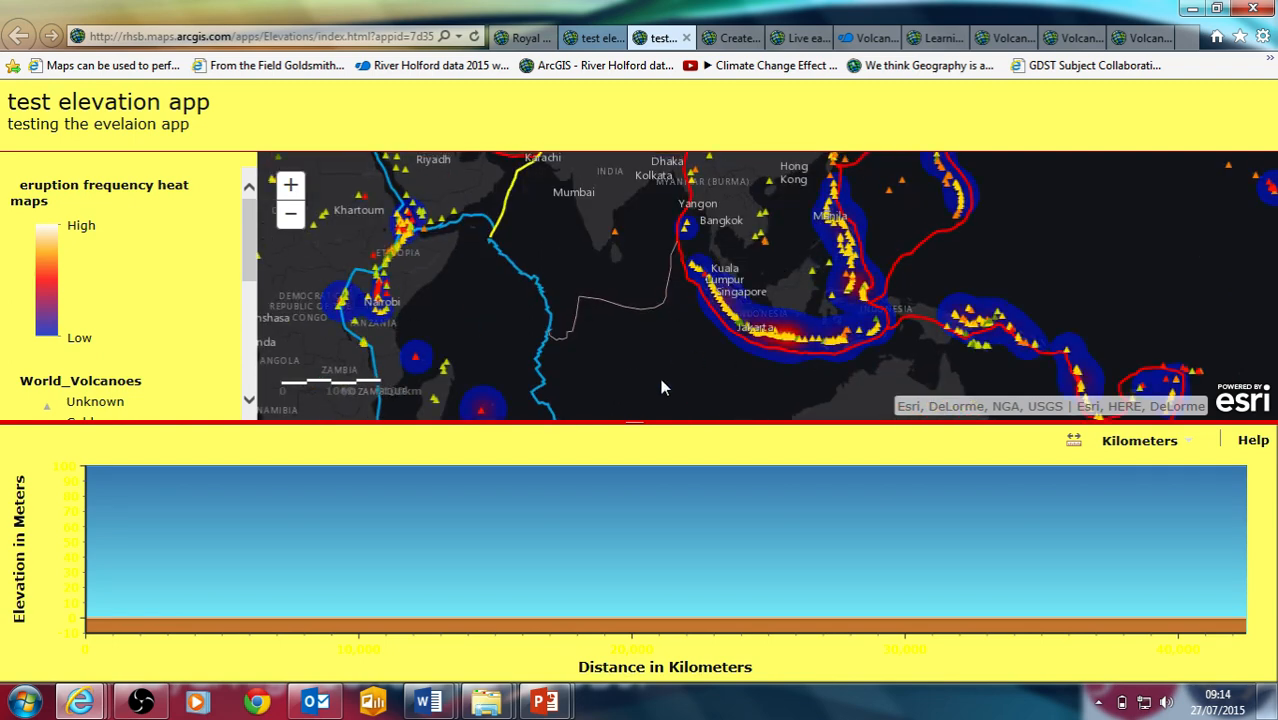
pyautogui.click(1072, 444)
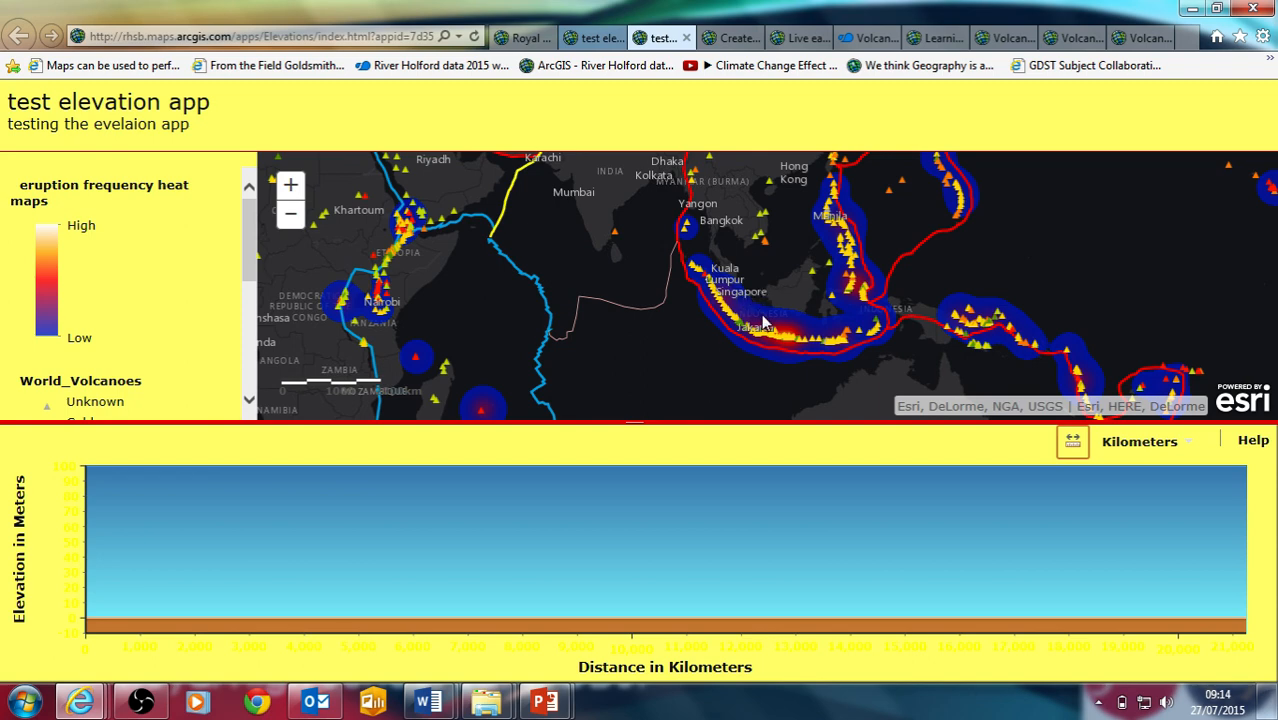
pyautogui.click(711, 375)
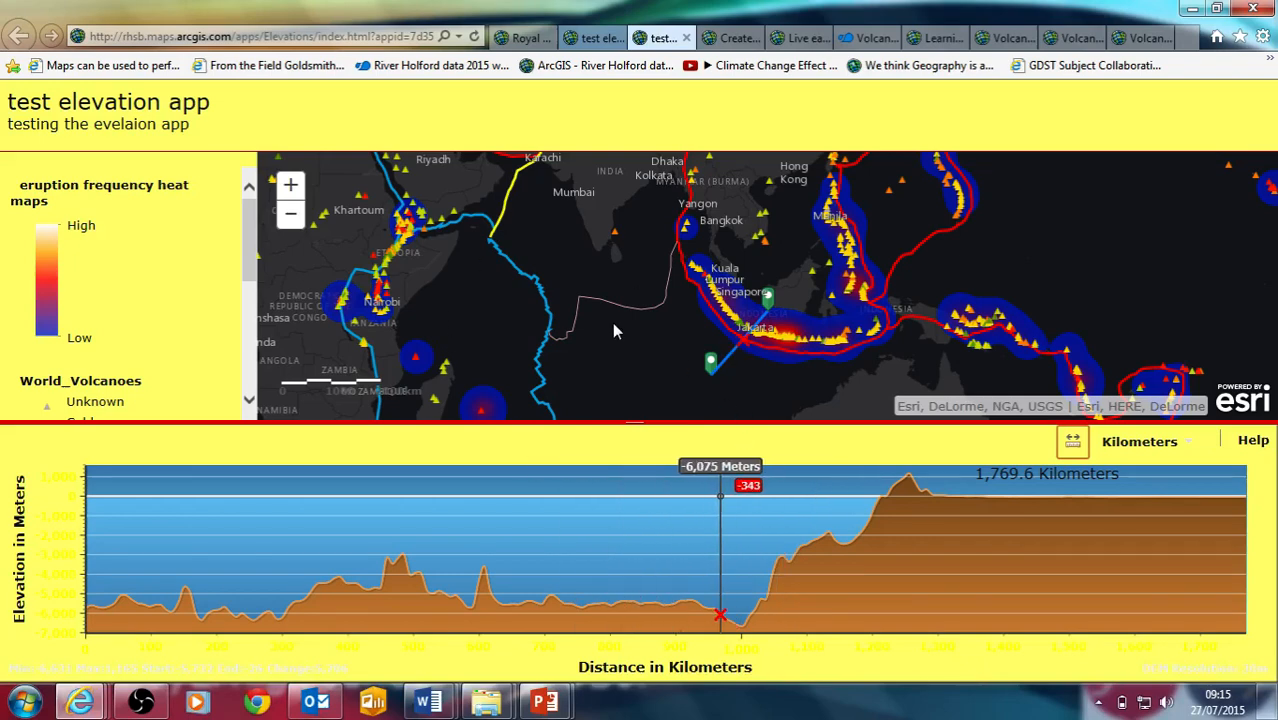
# - Measure elevation profiles across the Indian Ocean ridge, about 985 km long, and across the Ethiopian rift south of Khartoum, about 1,416 km long
pyautogui.click(517, 344)
pyautogui.doubleClick(562, 353)
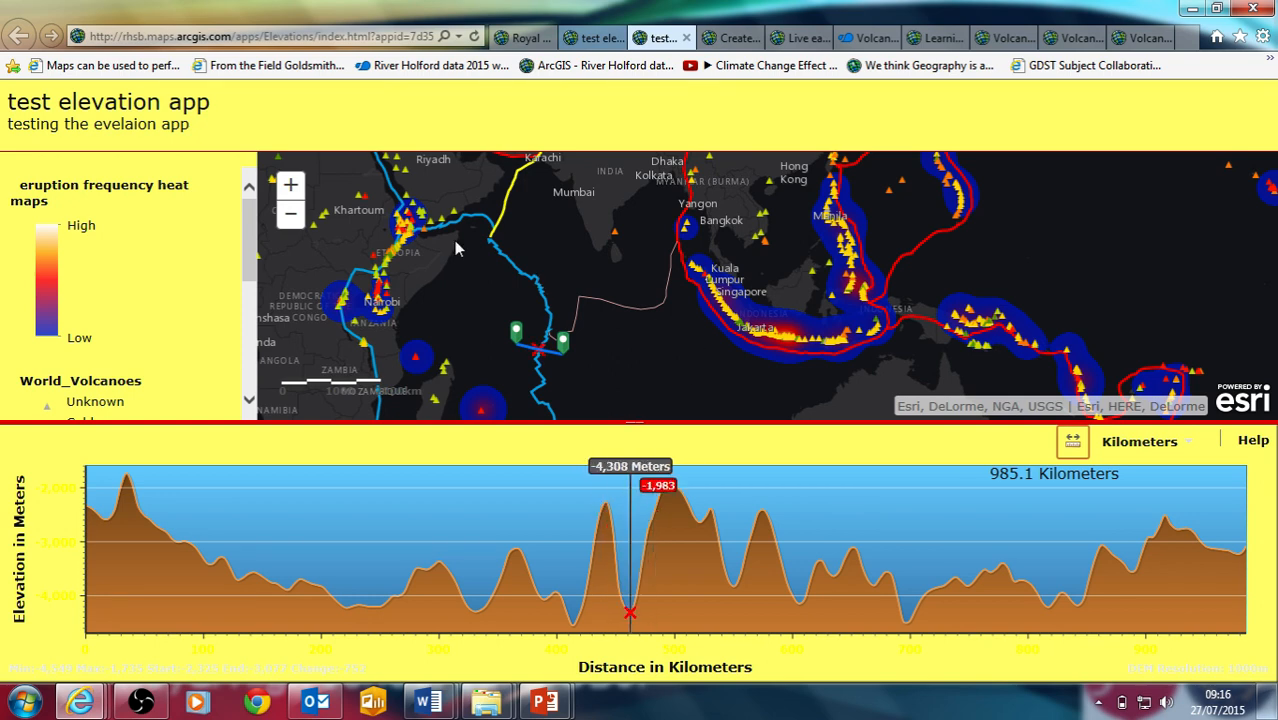
pyautogui.moveTo(425, 288); pyautogui.dragTo(588, 315)
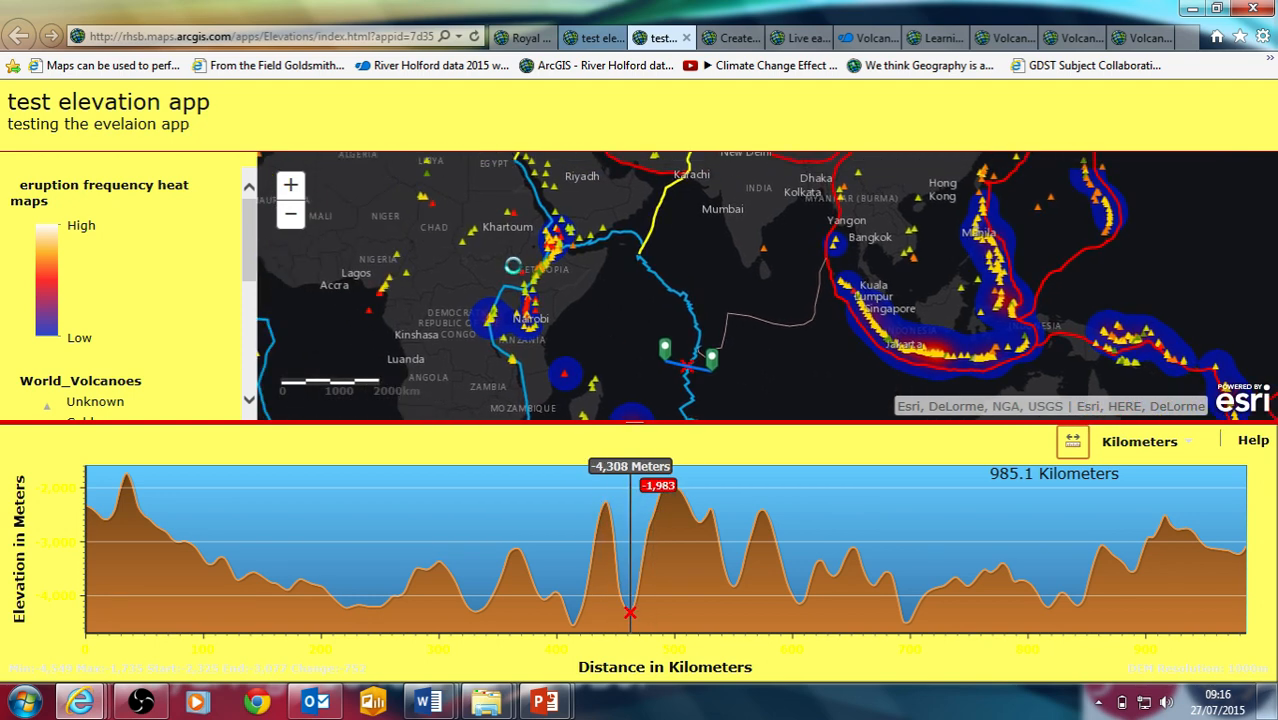
pyautogui.click(501, 259)
pyautogui.doubleClick(566, 277)
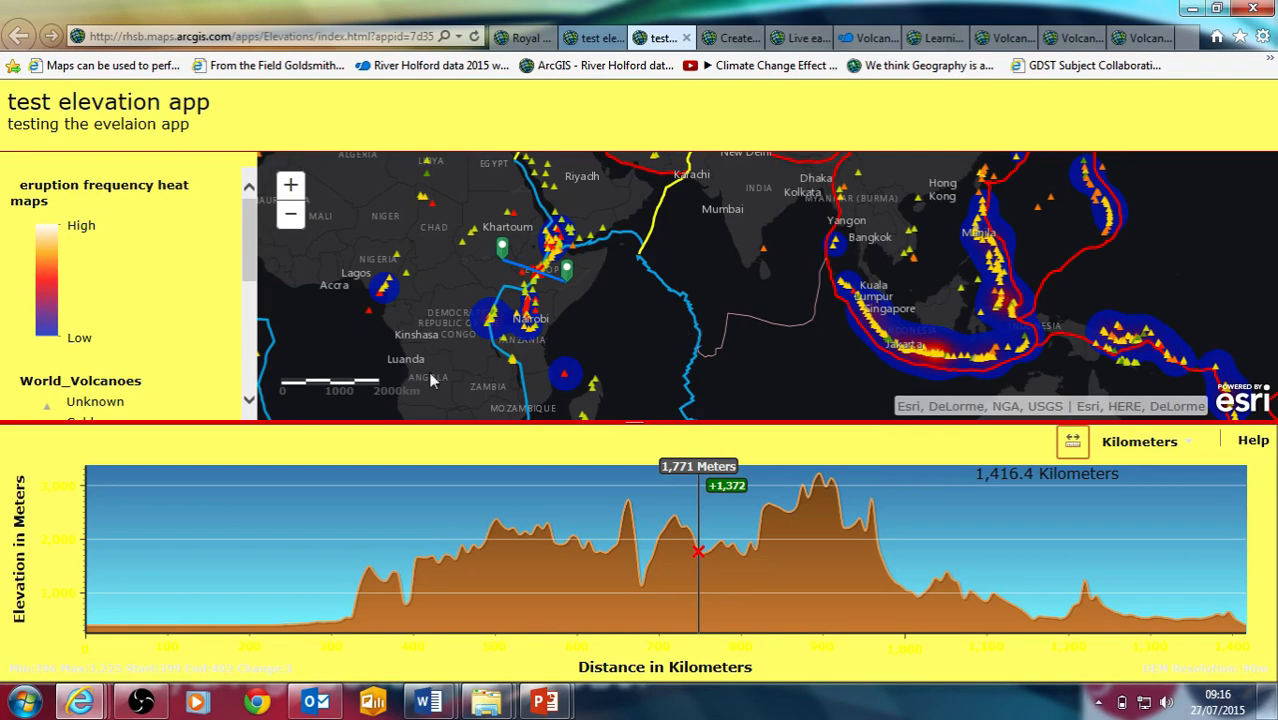
# - Measure an elevation profile about 17 km long from the hills west of Gloucester eastward across the head of the Severn estuary
pyautogui.moveTo(432, 380); pyautogui.dragTo(835, 386)
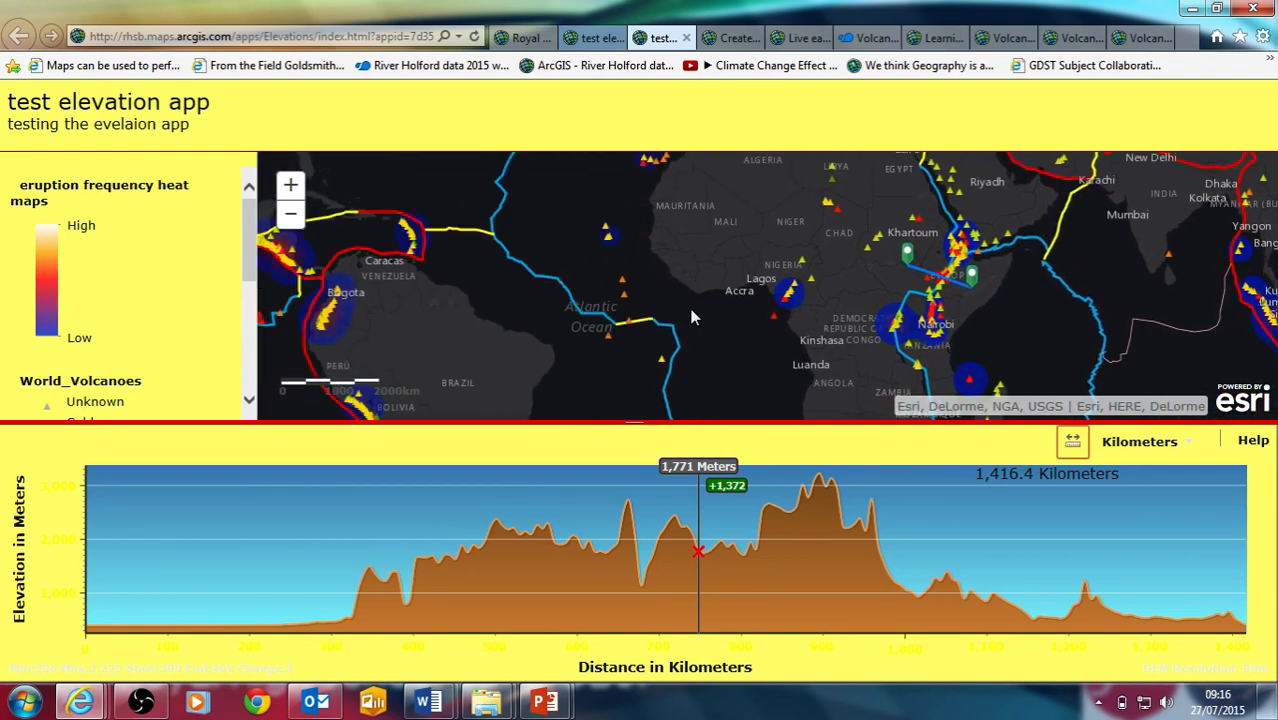
pyautogui.moveTo(693, 317); pyautogui.dragTo(730, 380)
pyautogui.moveTo(772, 229); pyautogui.dragTo(733, 417)
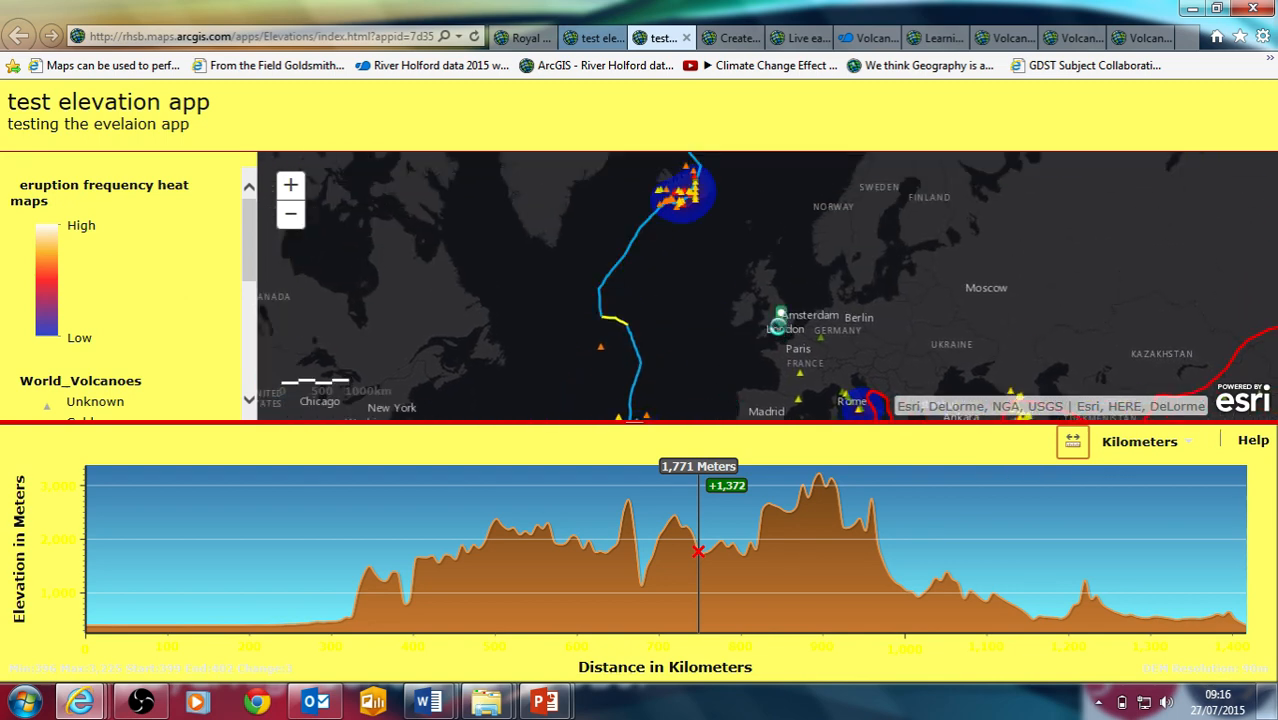
pyautogui.click(819, 437)
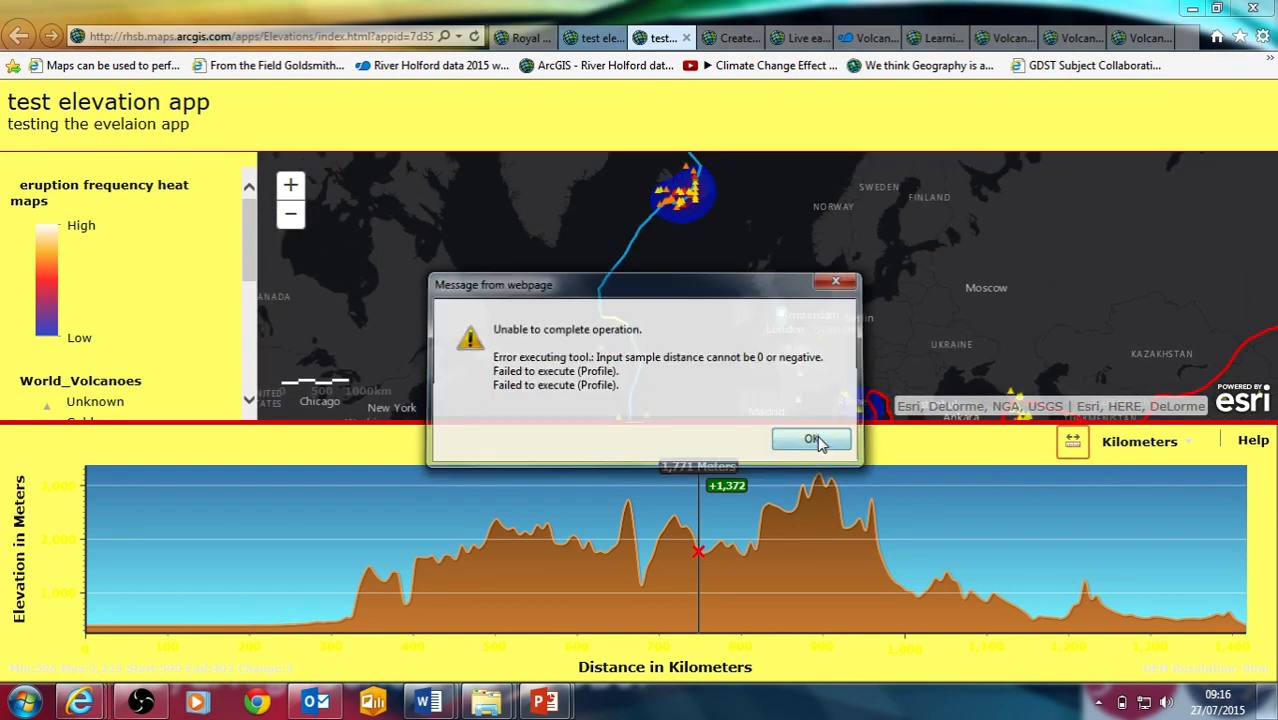
pyautogui.click(289, 186)
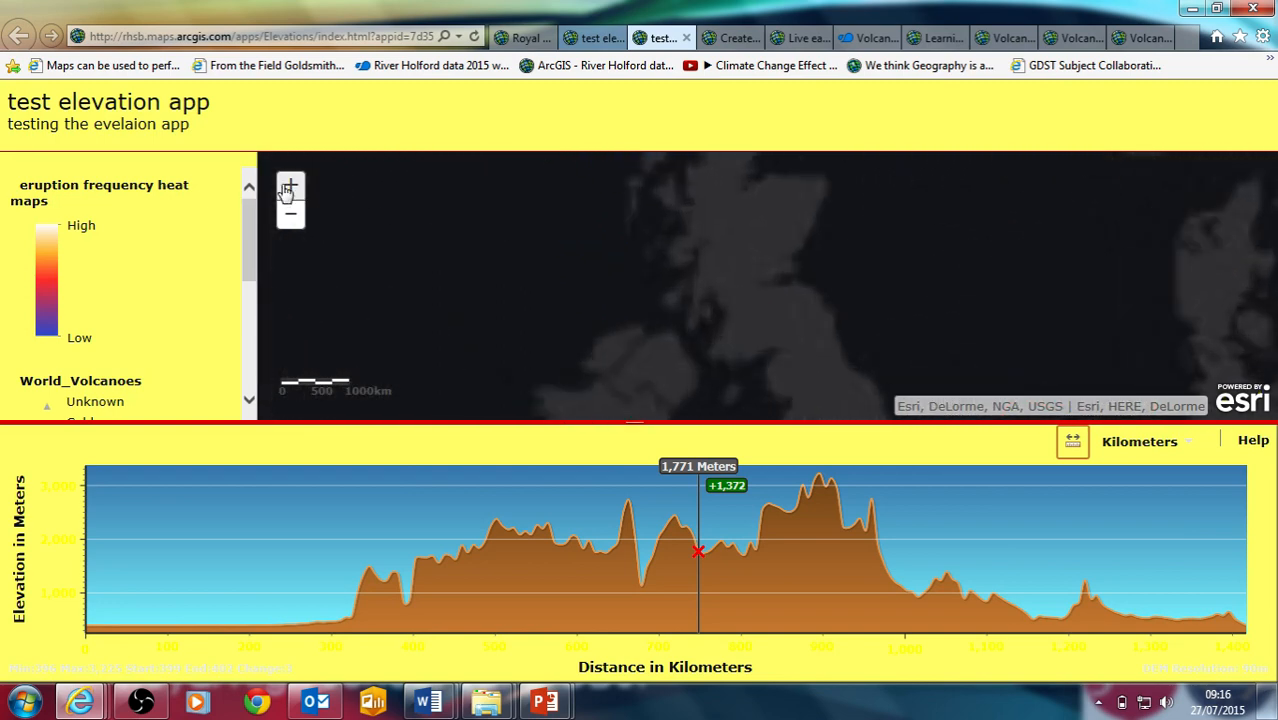
pyautogui.scroll(3, 804, 348)
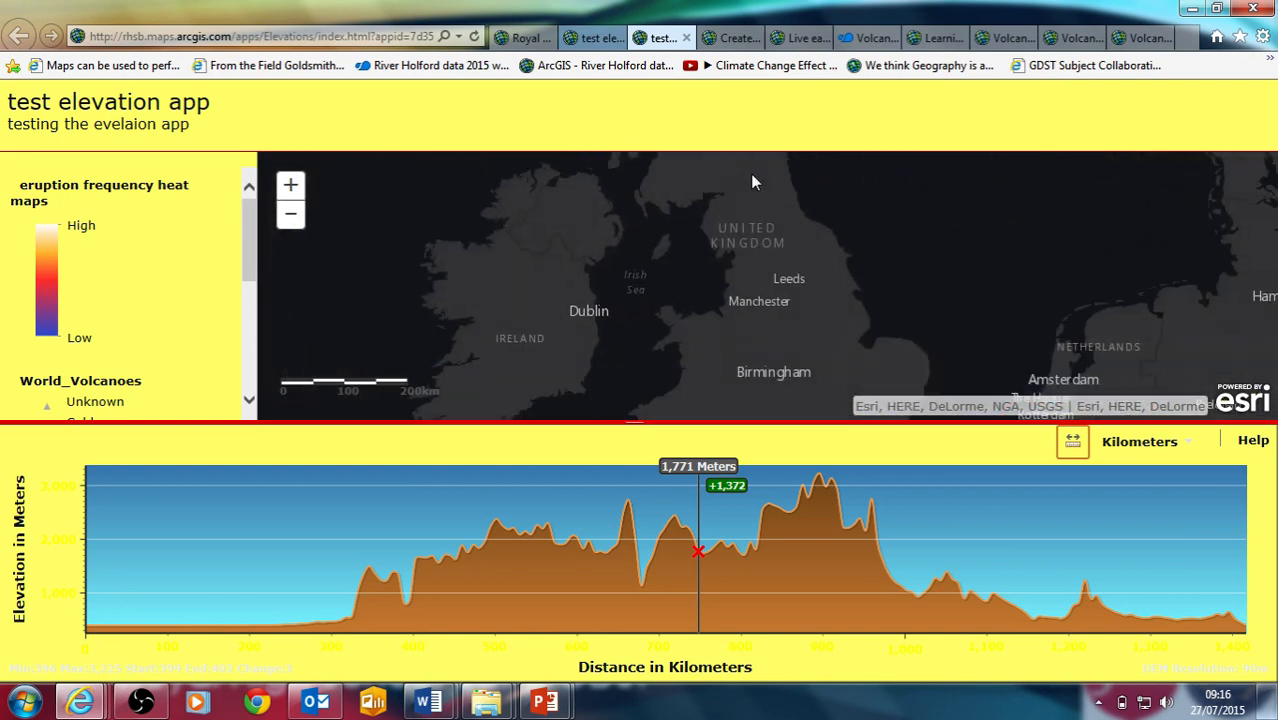
pyautogui.moveTo(797, 377); pyautogui.dragTo(774, 219)
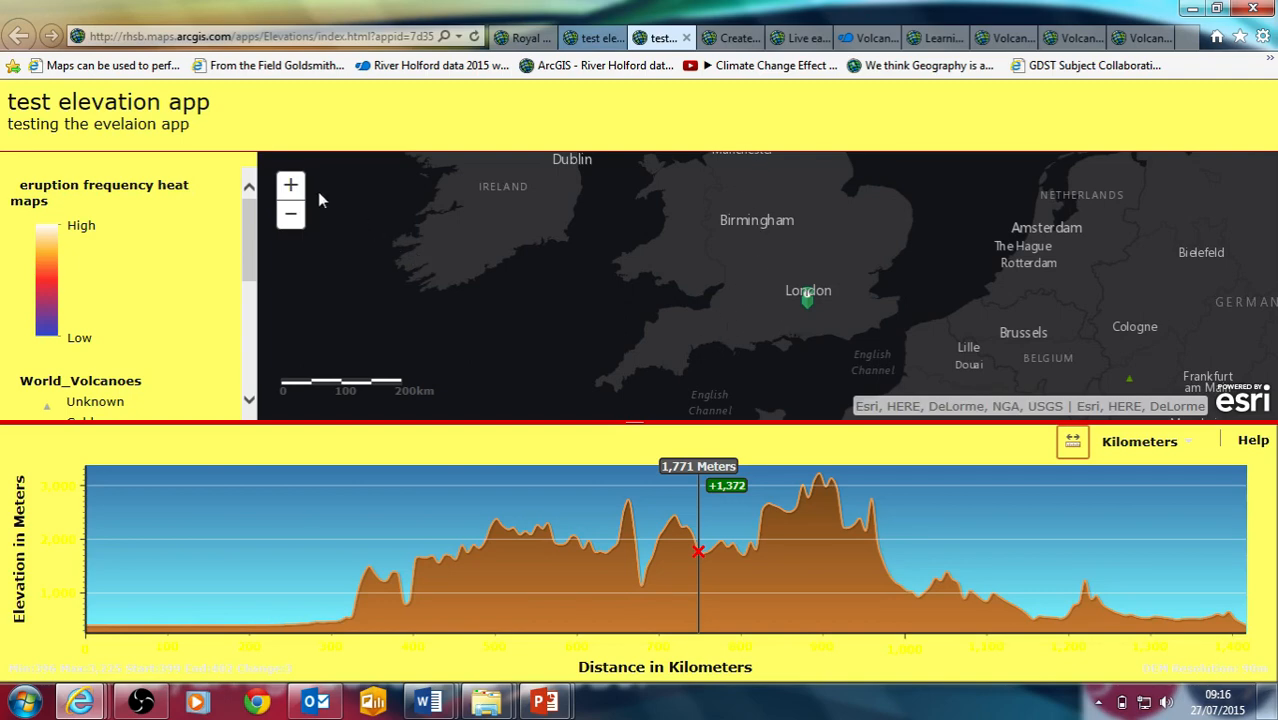
pyautogui.scroll(2, 766, 288)
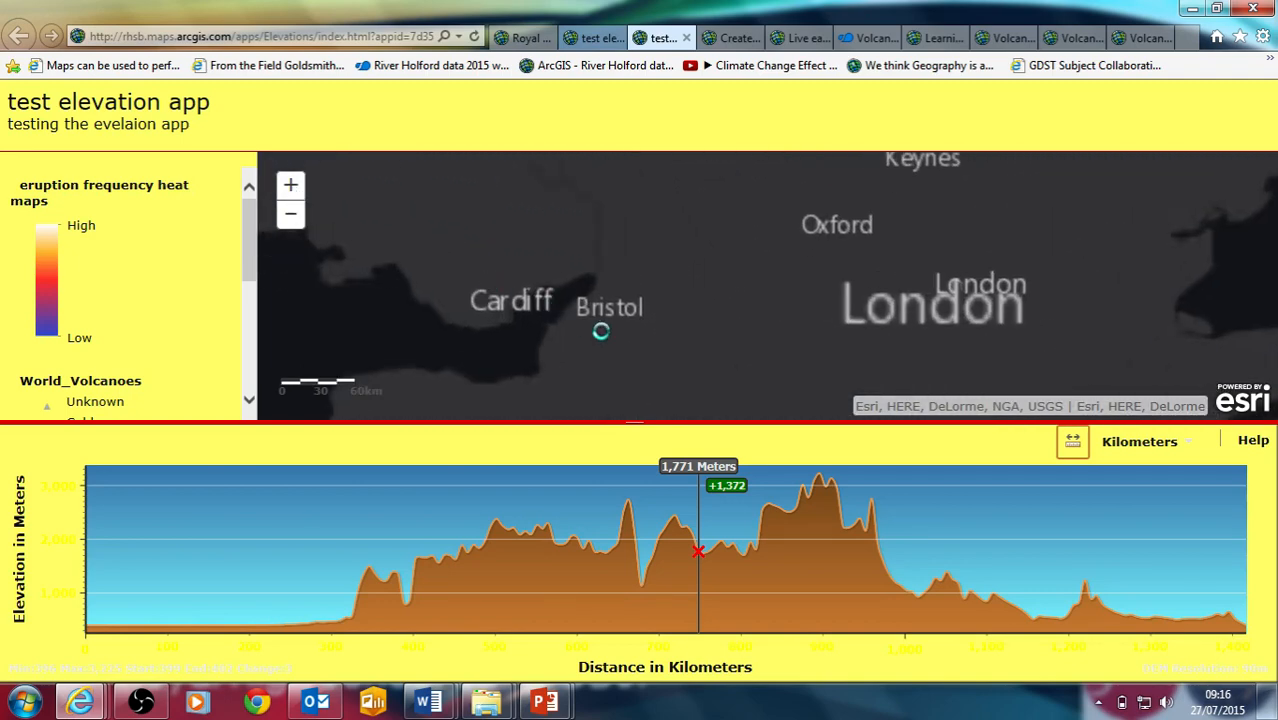
pyautogui.scroll(1, 600, 331)
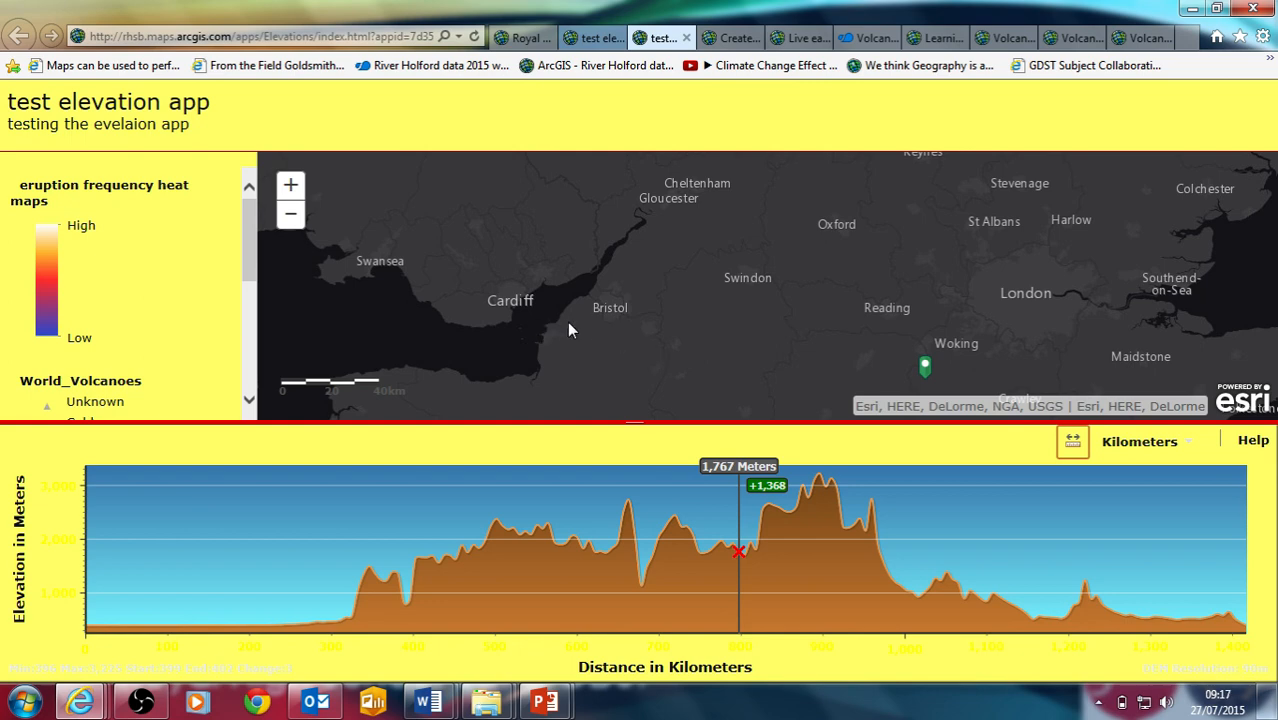
pyautogui.click(621, 200)
pyautogui.doubleClick(659, 211)
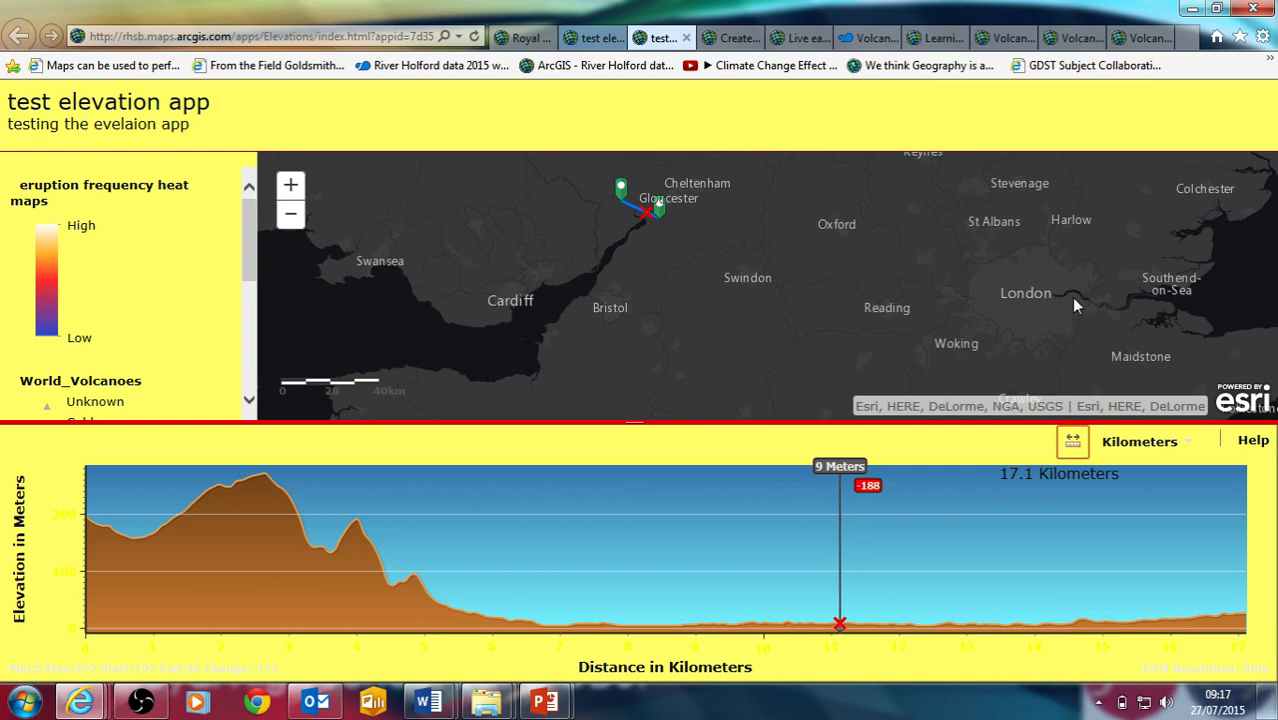
# - Measure an elevation profile about 54.5 km long across London, from near St Albans southeast toward Maidstone
pyautogui.click(989, 242)
pyautogui.click(1088, 334)
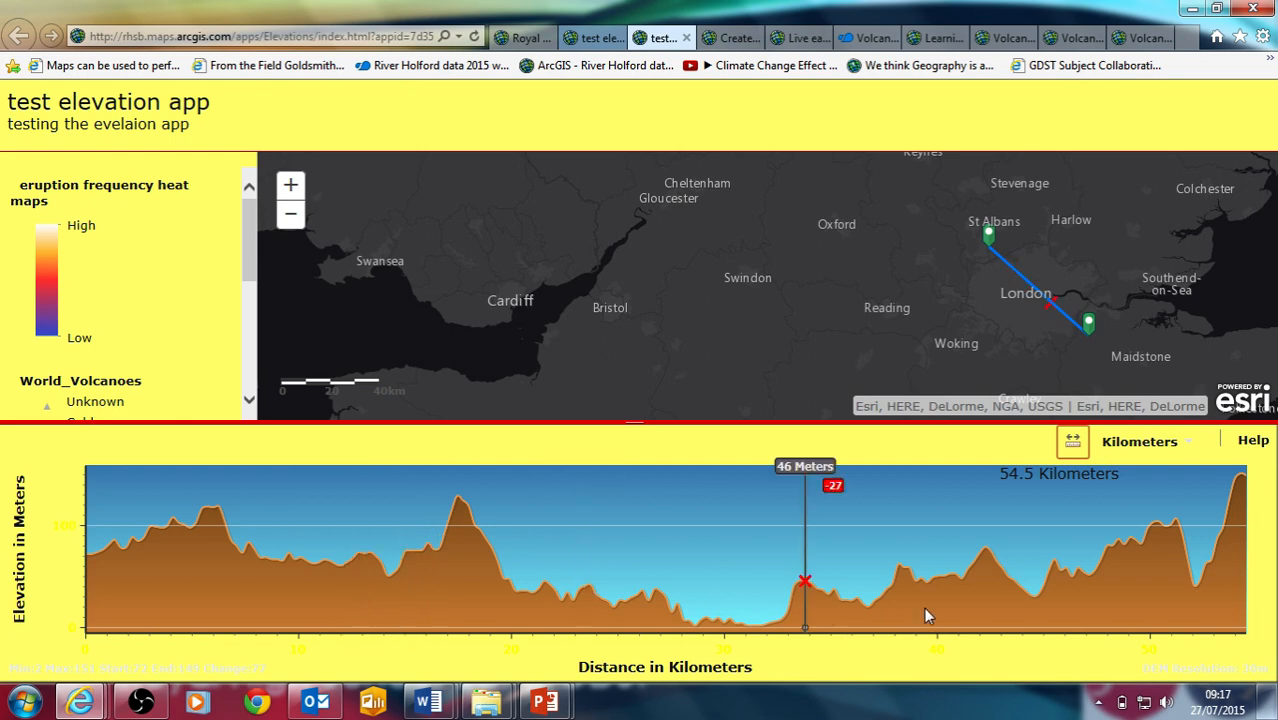
pyautogui.click(291, 215)
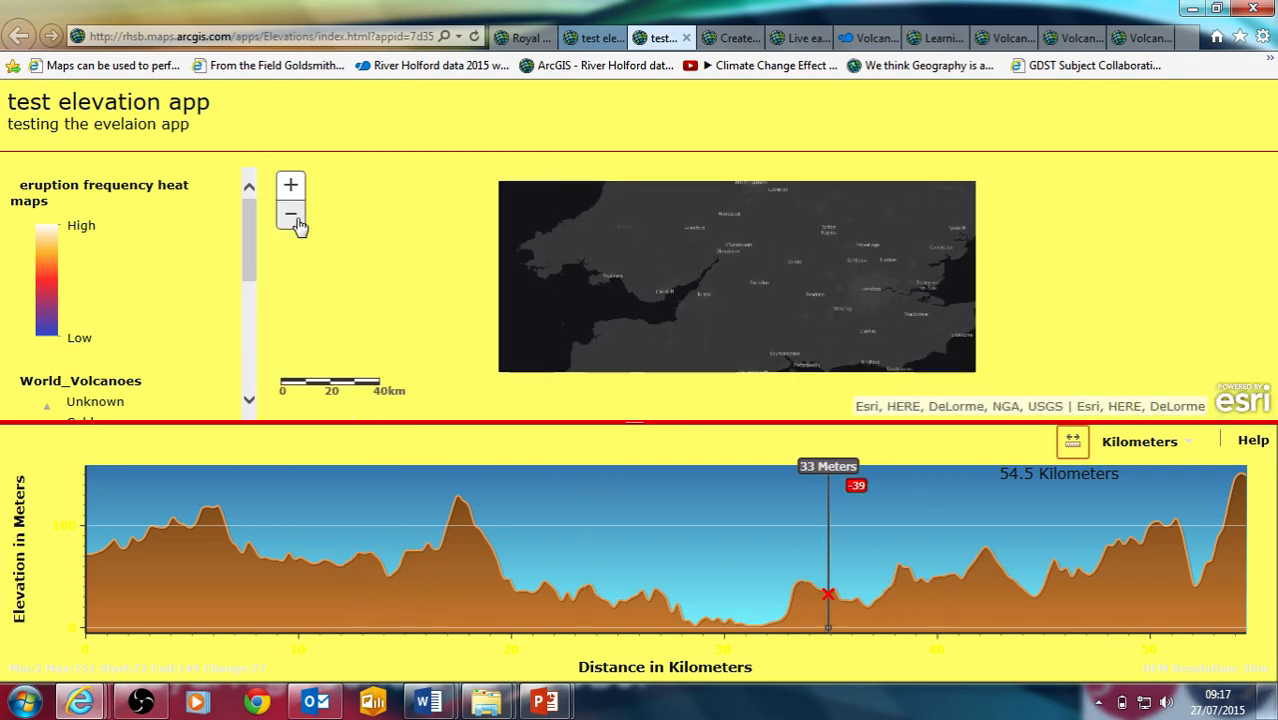
pyautogui.click(291, 215)
pyautogui.click(291, 215)
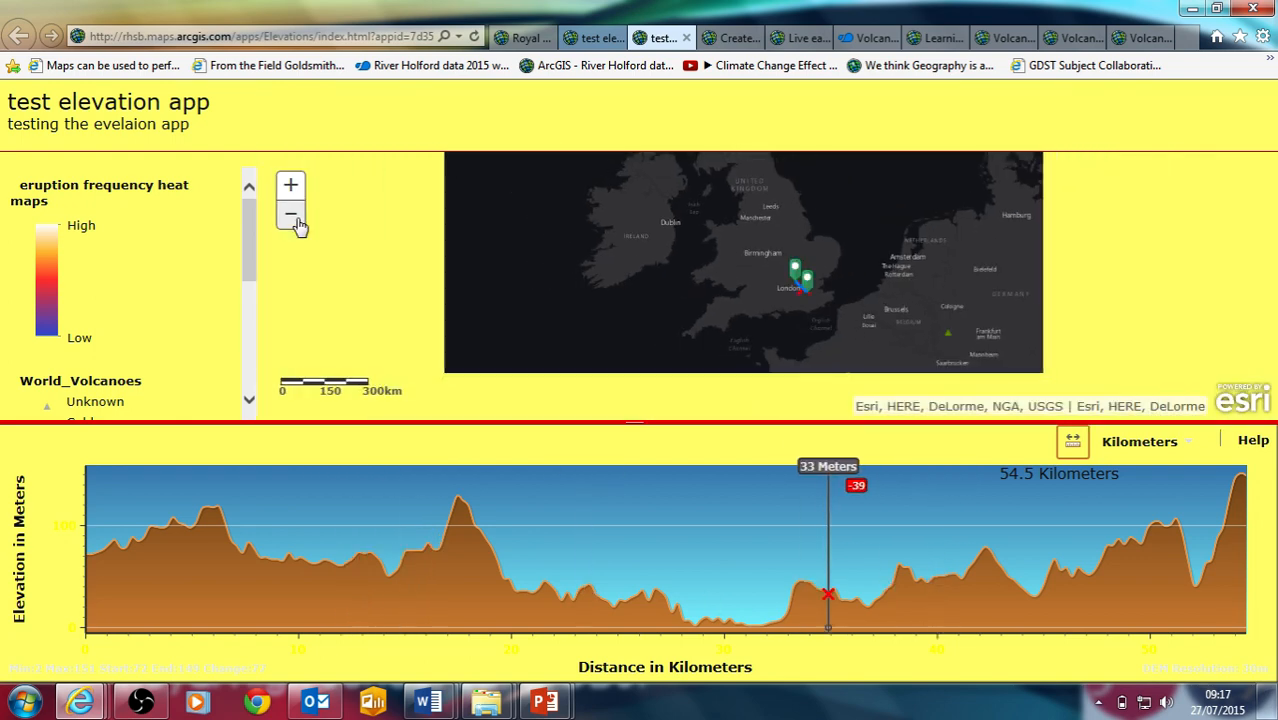
pyautogui.click(291, 215)
pyautogui.click(291, 215)
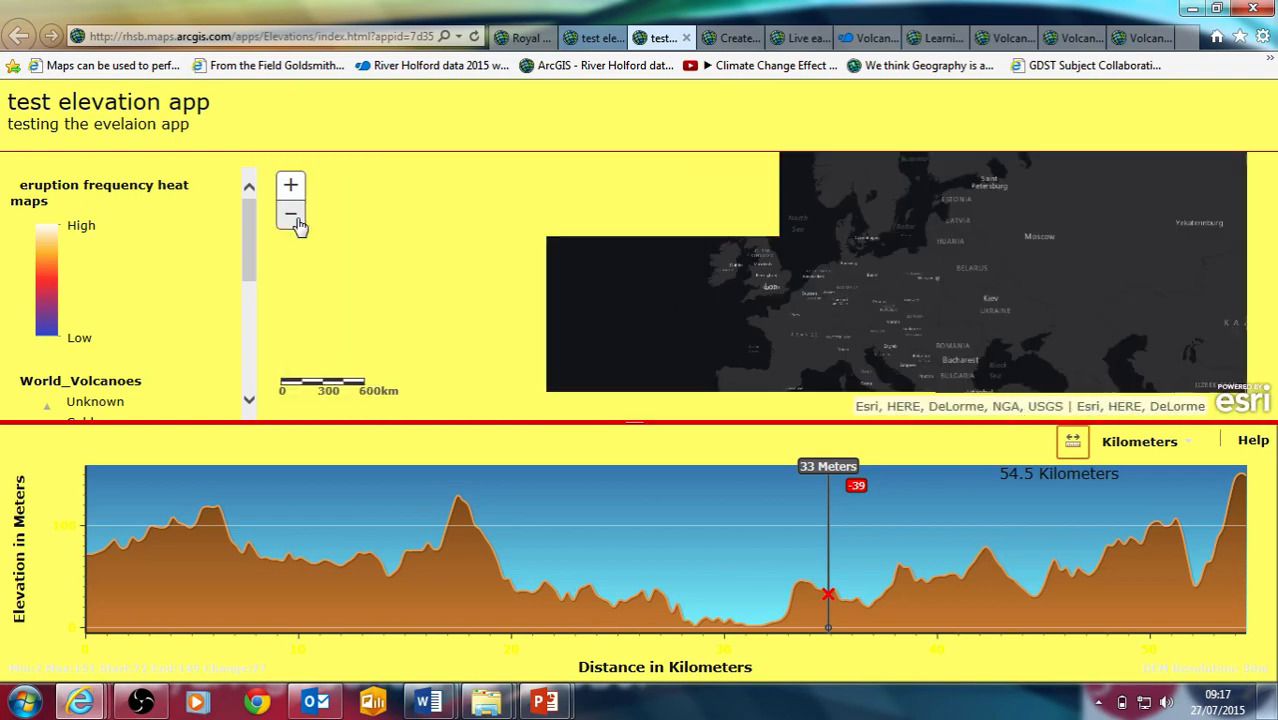